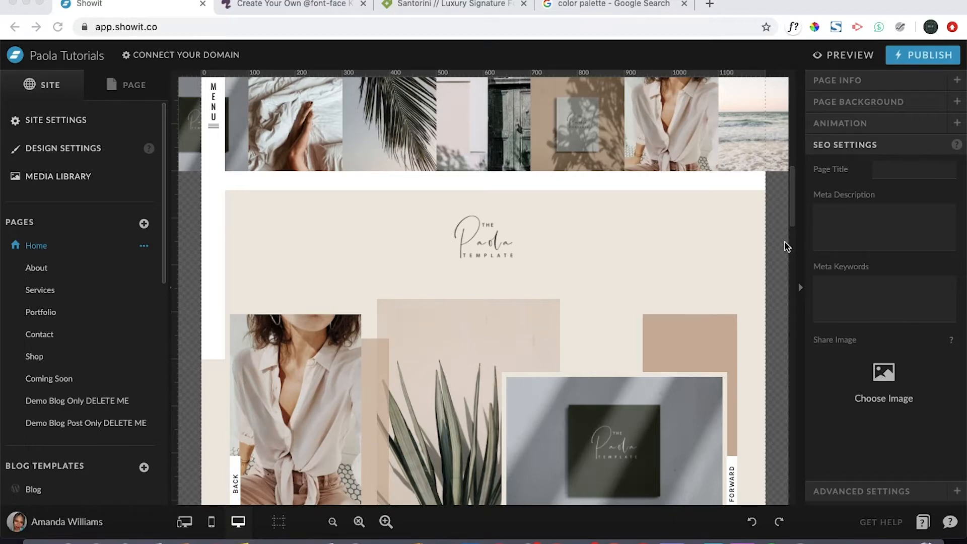
{"action": "scroll", "coordinate": [788, 247], "scroll_direction": "down", "scroll_amount": 10}
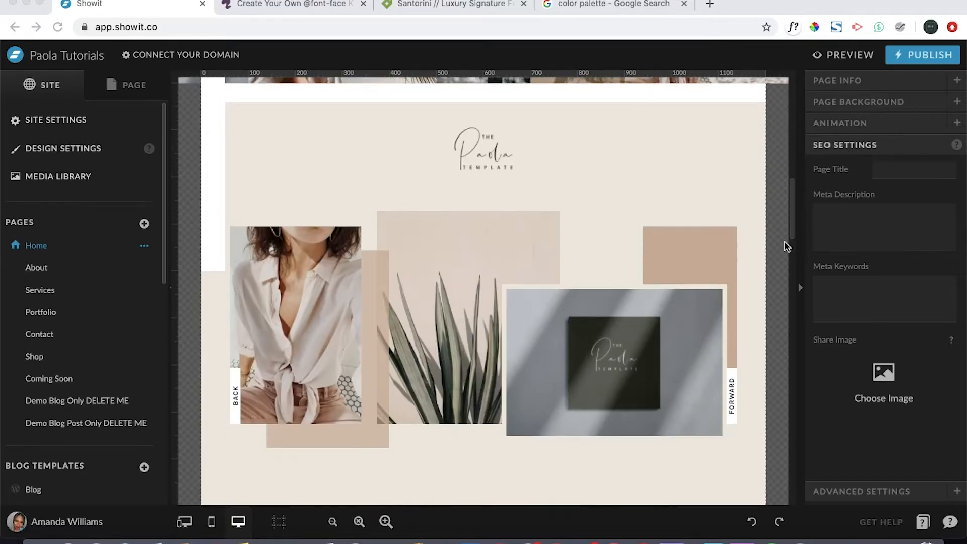
{"action": "scroll", "coordinate": [788, 247], "scroll_direction": "down", "scroll_amount": 10}
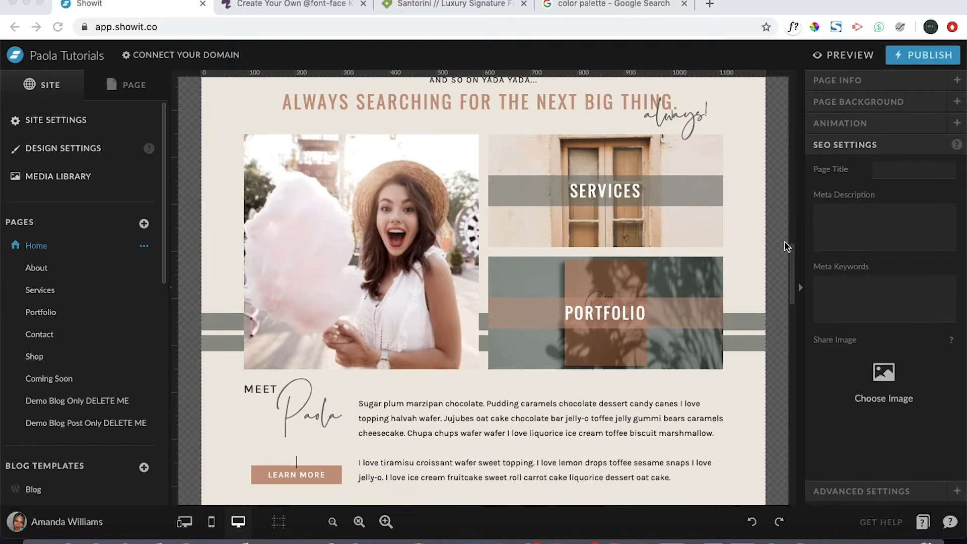
{"action": "scroll", "coordinate": [788, 247], "scroll_direction": "up", "scroll_amount": 15}
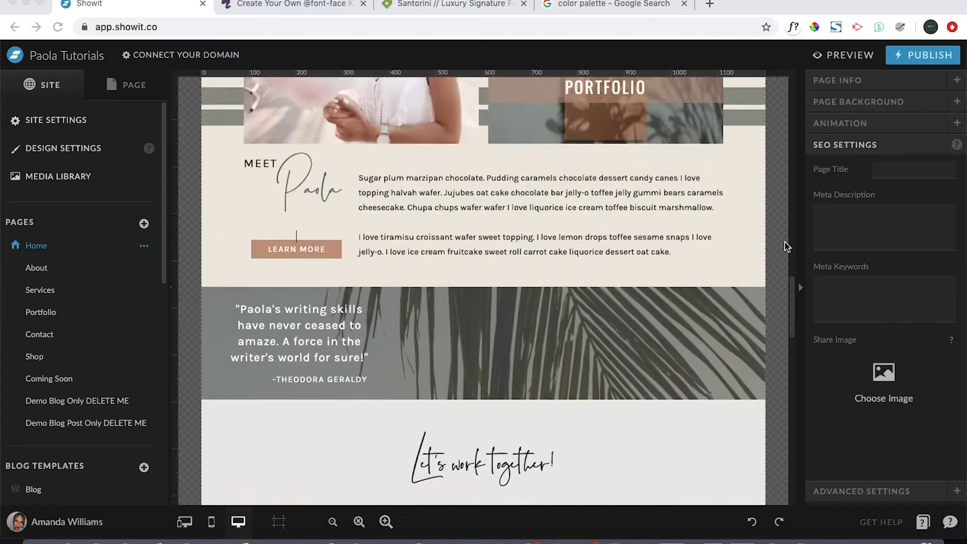
{"action": "scroll", "coordinate": [788, 247], "scroll_direction": "up", "scroll_amount": 2}
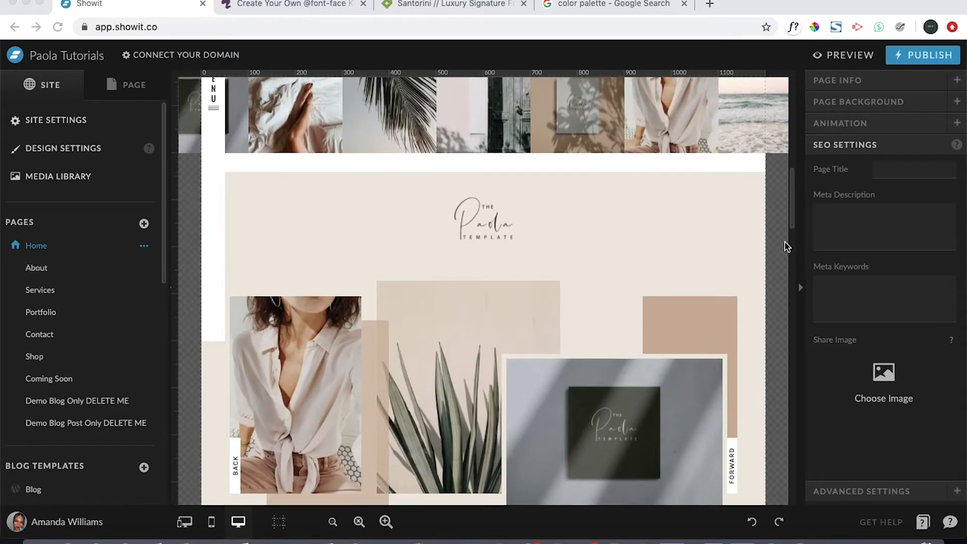
- Start adding a new canvas to the Home page and open the Showit Library as its source
{"action": "left_click", "coordinate": [129, 88]}
{"action": "left_click", "coordinate": [130, 92]}
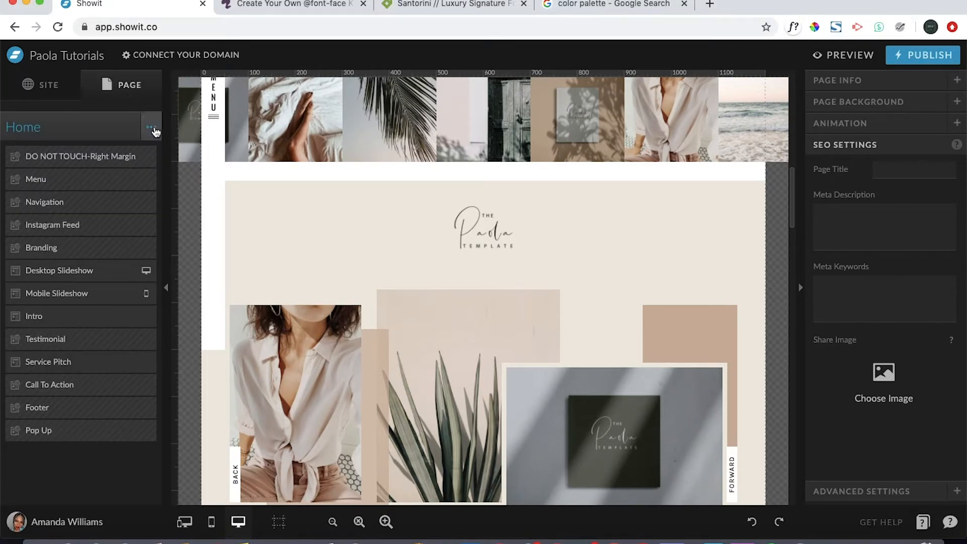
{"action": "left_click", "coordinate": [151, 129]}
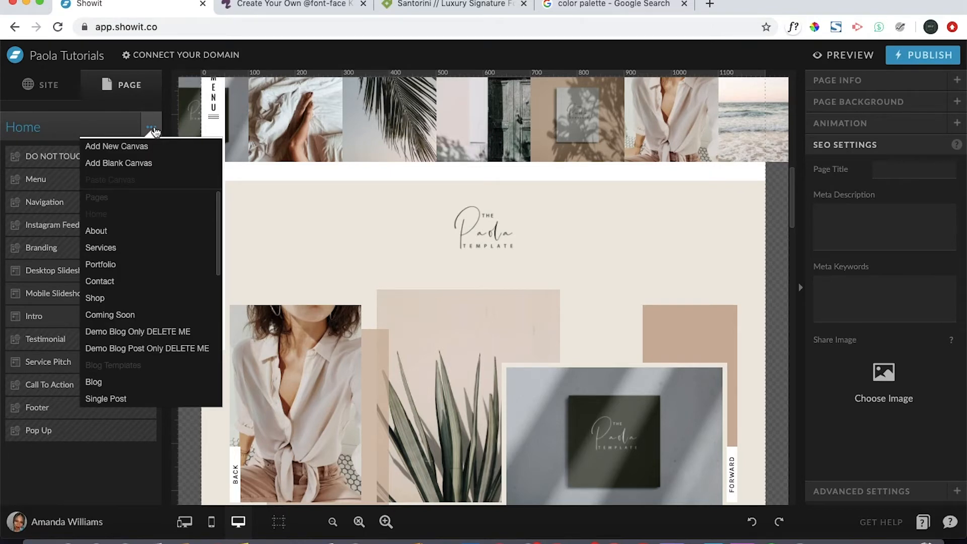
{"action": "left_click", "coordinate": [130, 147]}
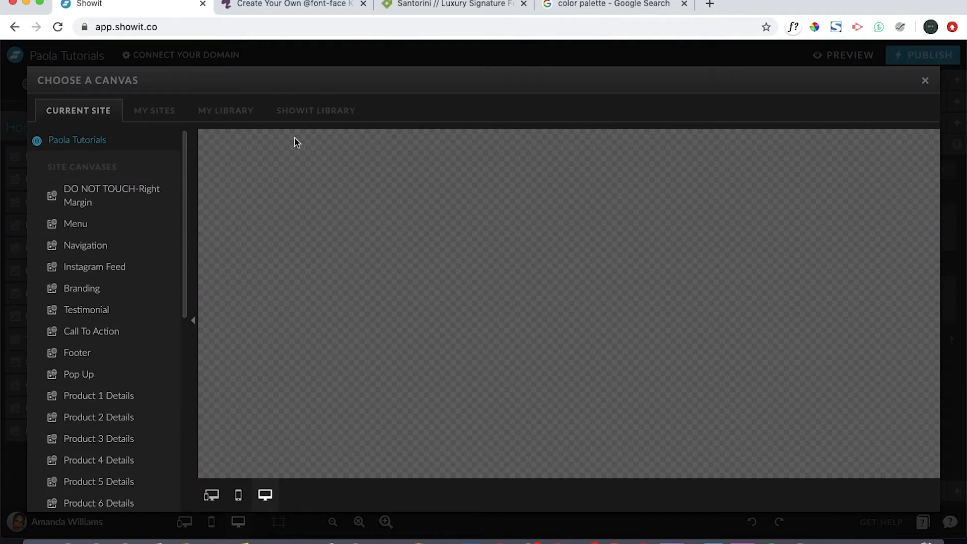
{"action": "left_click", "coordinate": [327, 114]}
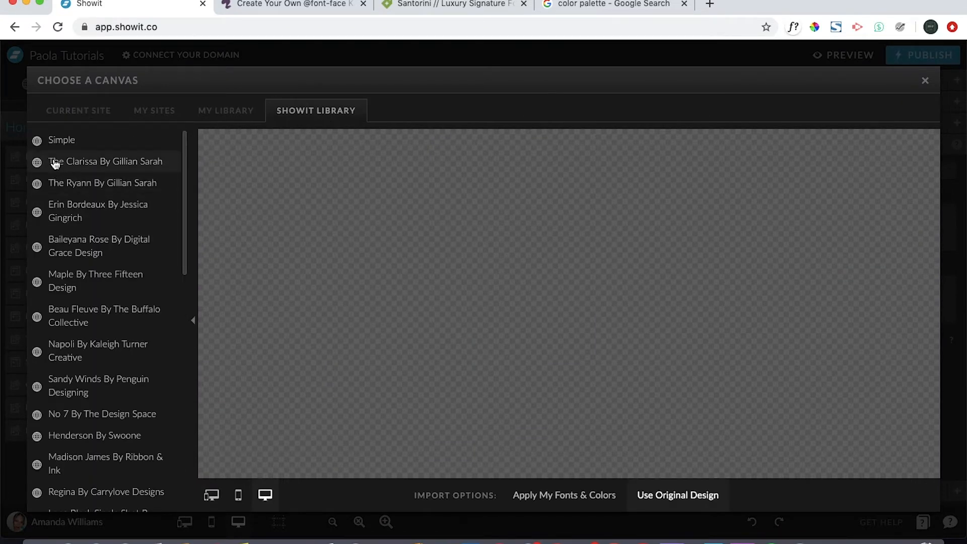
- Find the Mary Kate By Ribbon & Ink template in the library and open its Home page
{"action": "scroll", "coordinate": [94, 373], "scroll_direction": "down", "scroll_amount": 8}
{"action": "scroll", "coordinate": [94, 373], "scroll_direction": "down", "scroll_amount": 6}
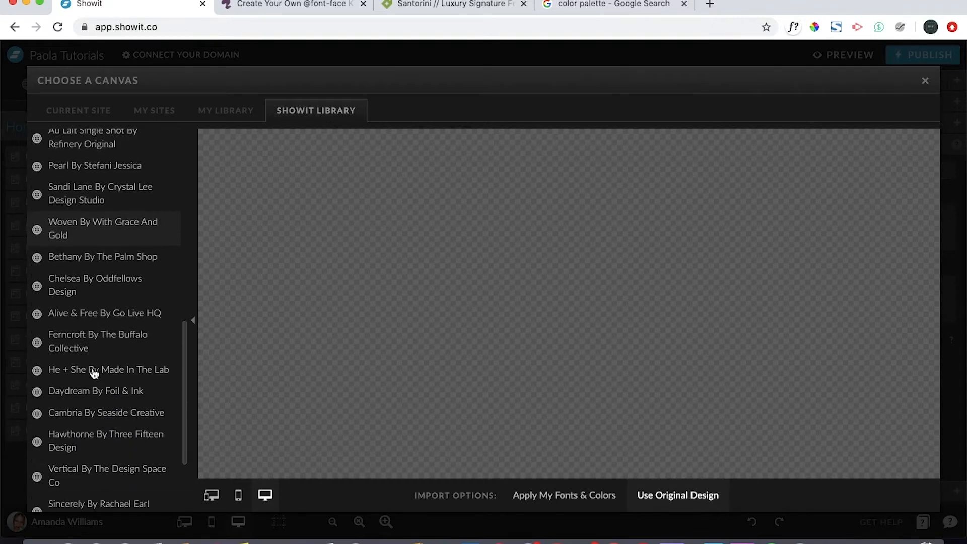
{"action": "scroll", "coordinate": [93, 353], "scroll_direction": "up", "scroll_amount": 1}
{"action": "scroll", "coordinate": [94, 383], "scroll_direction": "down", "scroll_amount": 1}
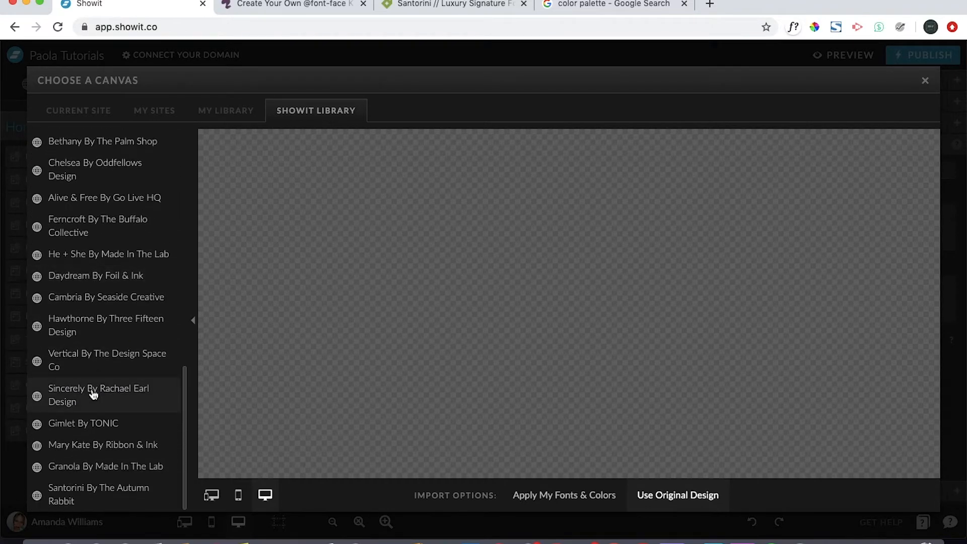
{"action": "left_click", "coordinate": [95, 443]}
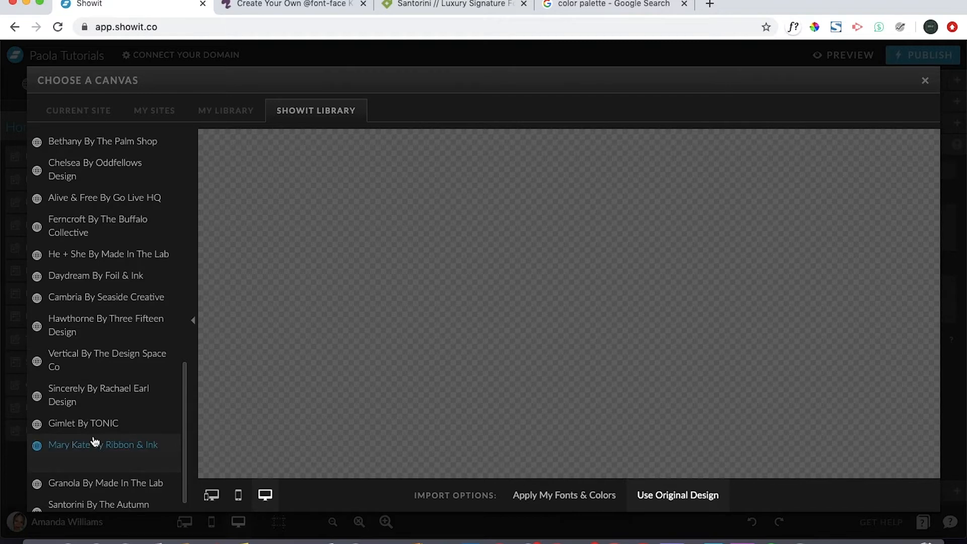
{"action": "scroll", "coordinate": [95, 463], "scroll_direction": "down", "scroll_amount": 4}
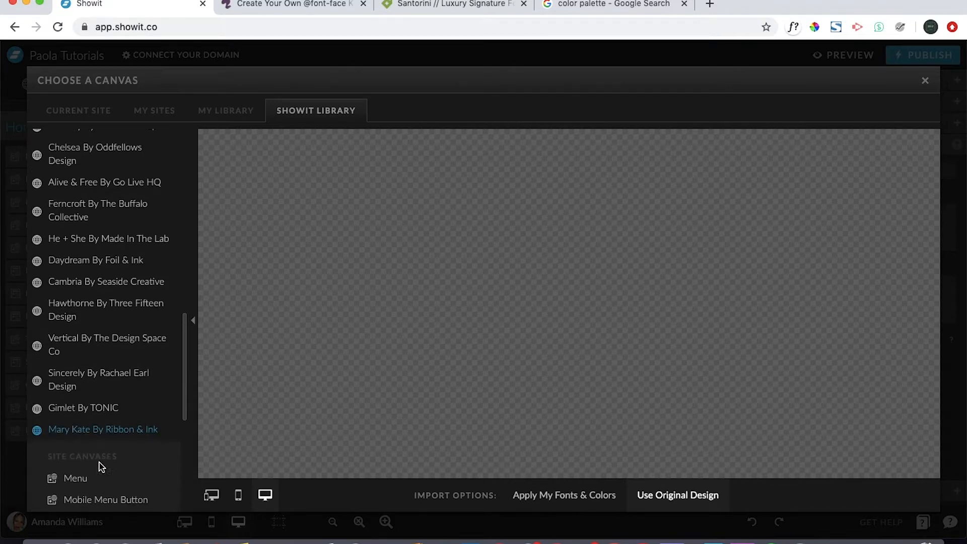
{"action": "scroll", "coordinate": [99, 462], "scroll_direction": "down", "scroll_amount": 3}
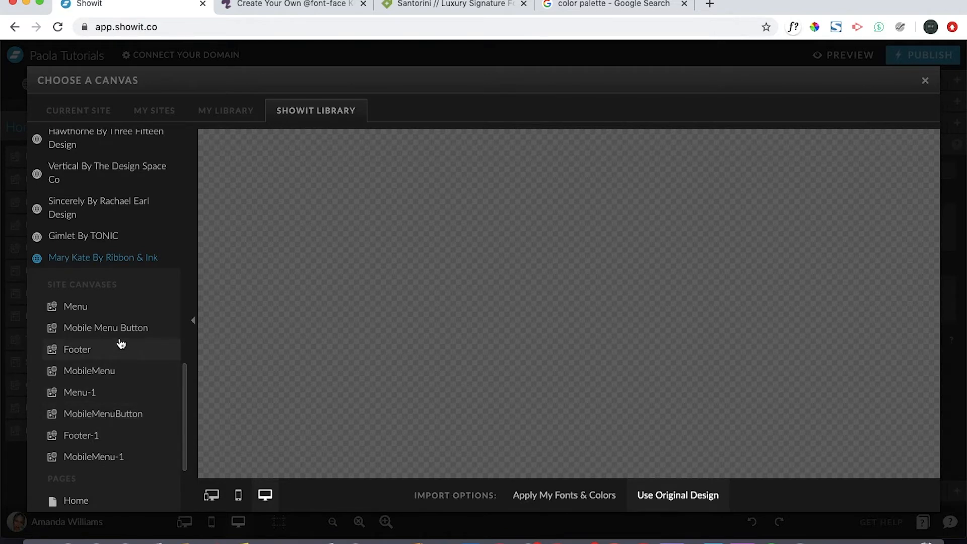
{"action": "scroll", "coordinate": [108, 425], "scroll_direction": "down", "scroll_amount": 5}
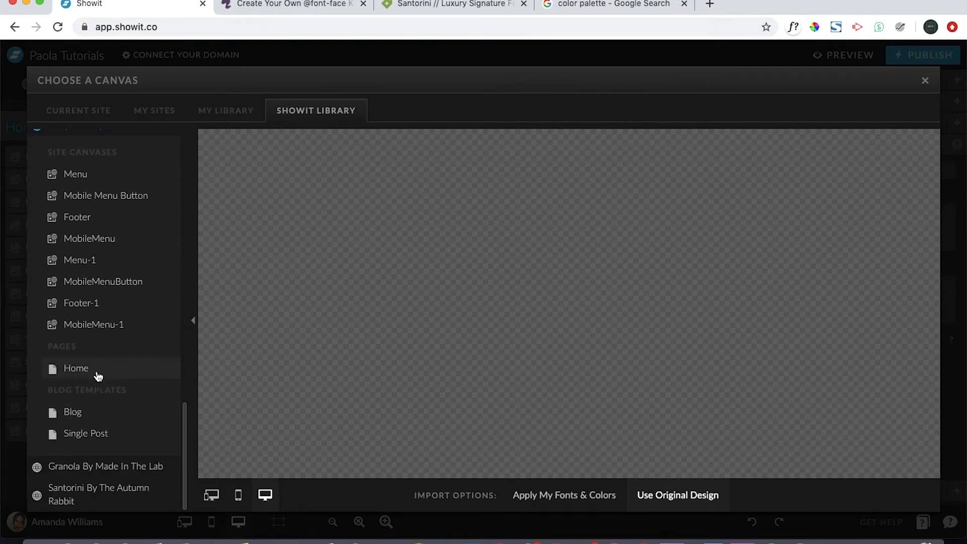
{"action": "left_click", "coordinate": [99, 376]}
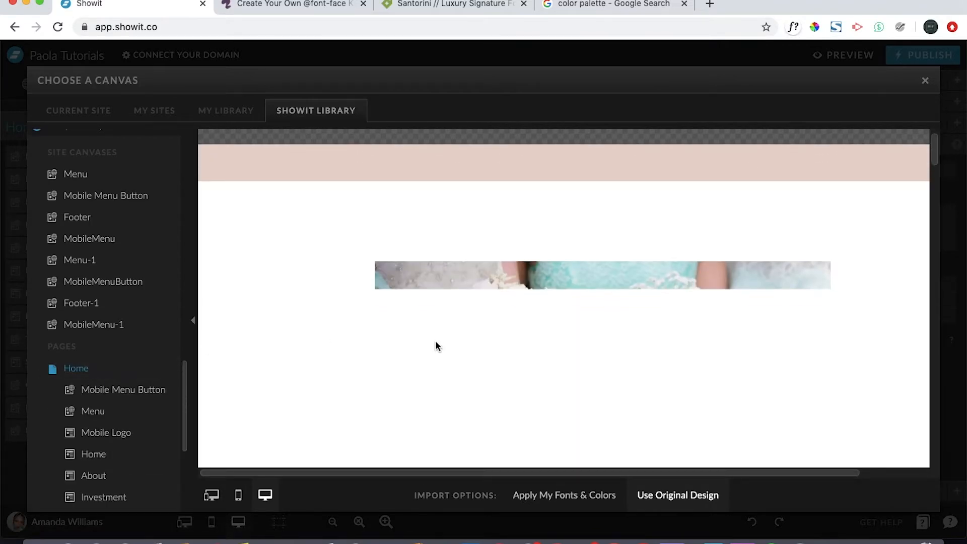
- Look through the template's Home page and add its Galleries canvas to the site with Apply My Fonts & Colors
{"action": "scroll", "coordinate": [437, 346], "scroll_direction": "down", "scroll_amount": 8}
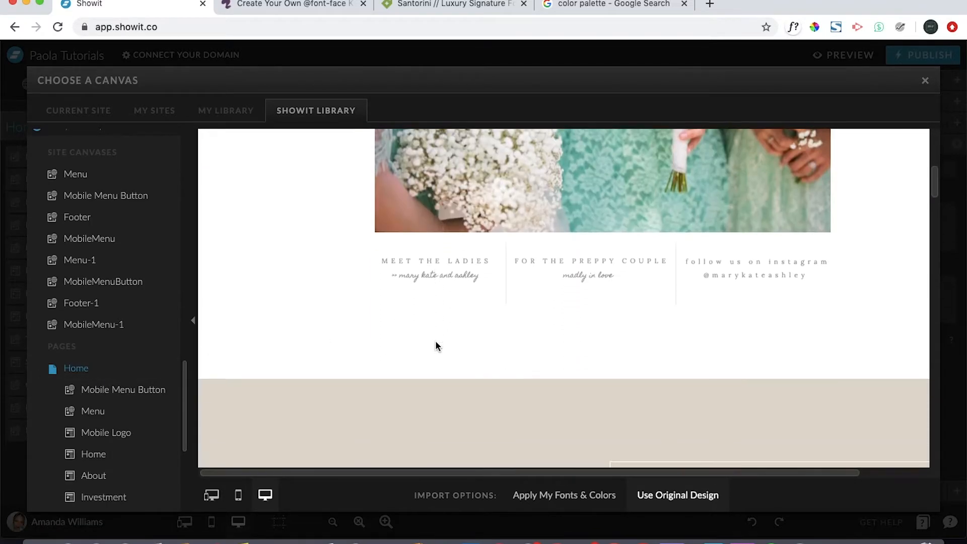
{"action": "scroll", "coordinate": [436, 340], "scroll_direction": "down", "scroll_amount": 4}
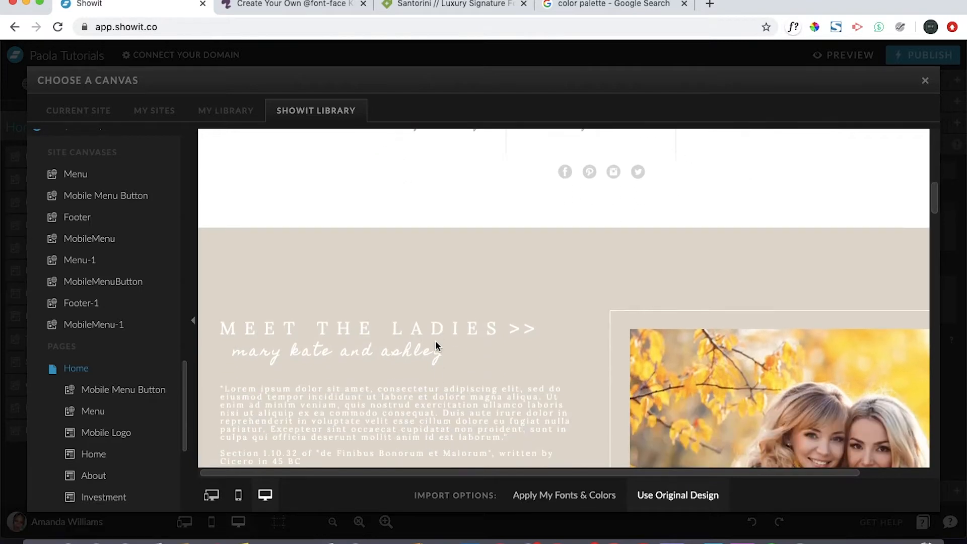
{"action": "scroll", "coordinate": [437, 345], "scroll_direction": "down", "scroll_amount": 8}
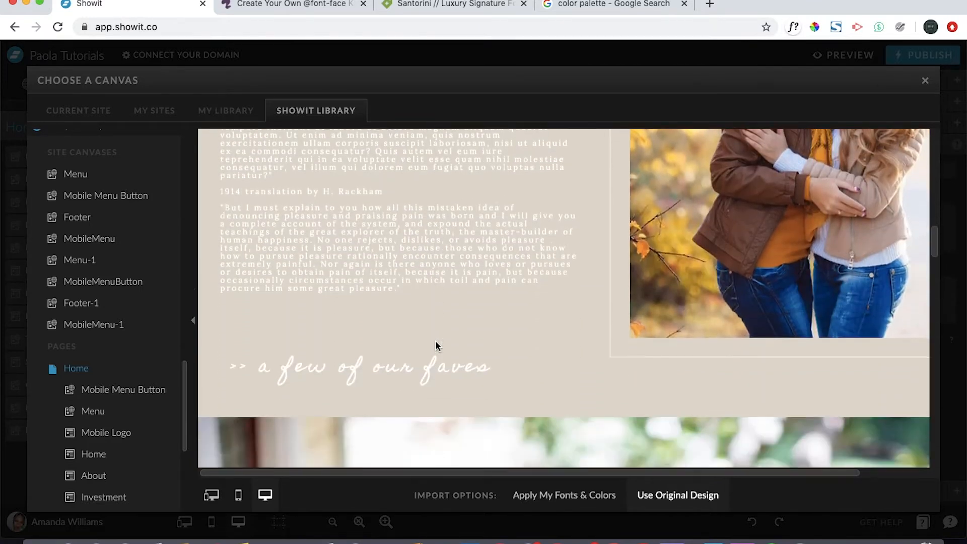
{"action": "scroll", "coordinate": [437, 346], "scroll_direction": "down", "scroll_amount": 8}
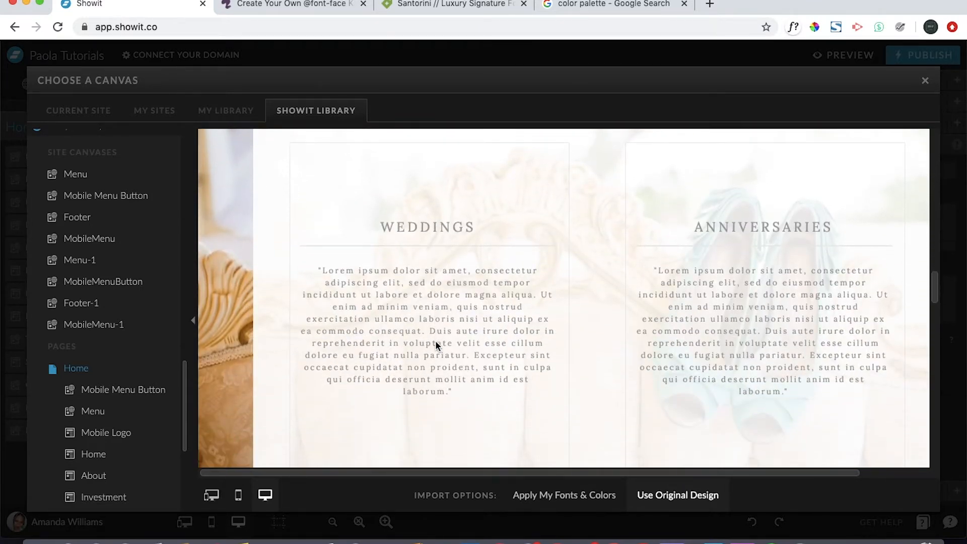
{"action": "scroll", "coordinate": [435, 341], "scroll_direction": "down", "scroll_amount": 8}
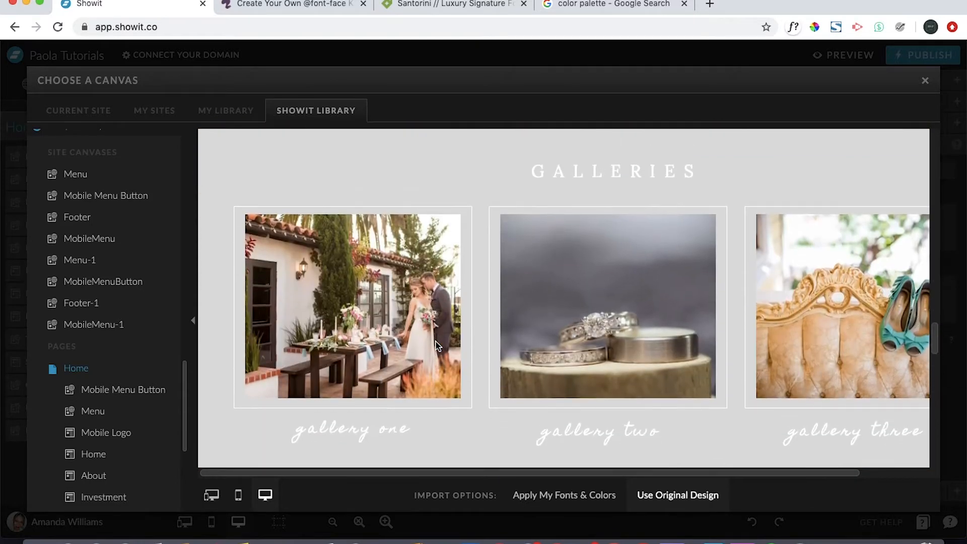
{"action": "scroll", "coordinate": [99, 425], "scroll_direction": "down", "scroll_amount": 4}
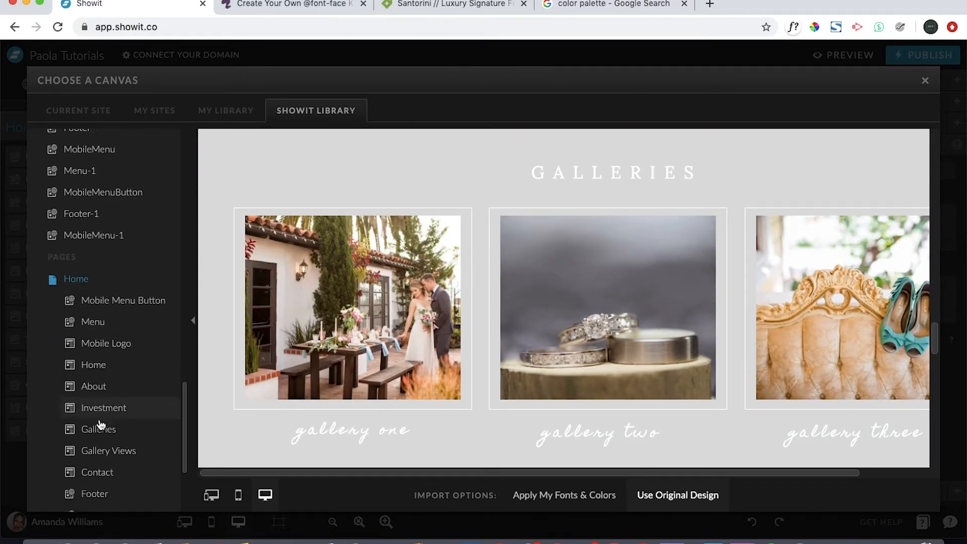
{"action": "left_click", "coordinate": [101, 428]}
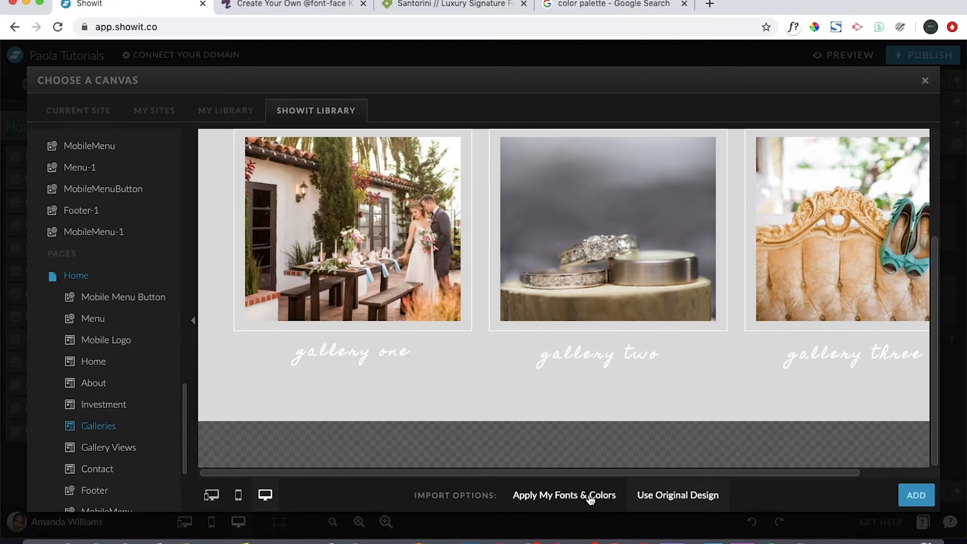
{"action": "left_click", "coordinate": [562, 500]}
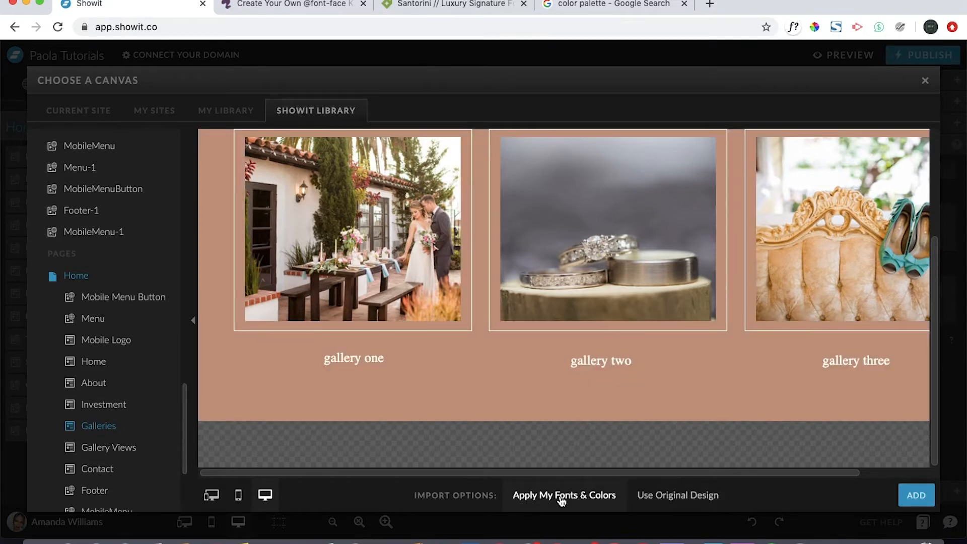
{"action": "scroll", "coordinate": [575, 355], "scroll_direction": "up", "scroll_amount": 2}
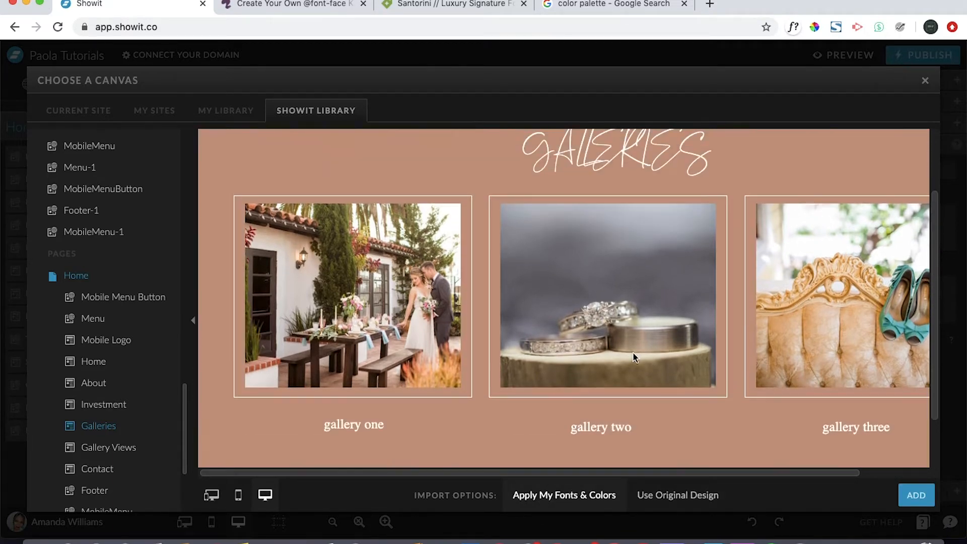
{"action": "left_click", "coordinate": [917, 499]}
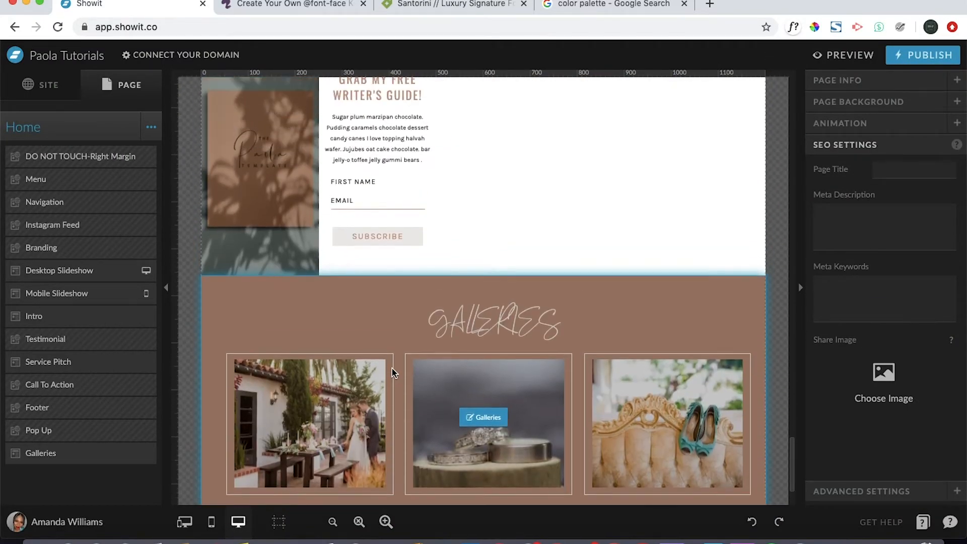
- Move the Galleries canvas up the Home page so it sits between Intro and Testimonial
{"action": "left_click", "coordinate": [90, 459]}
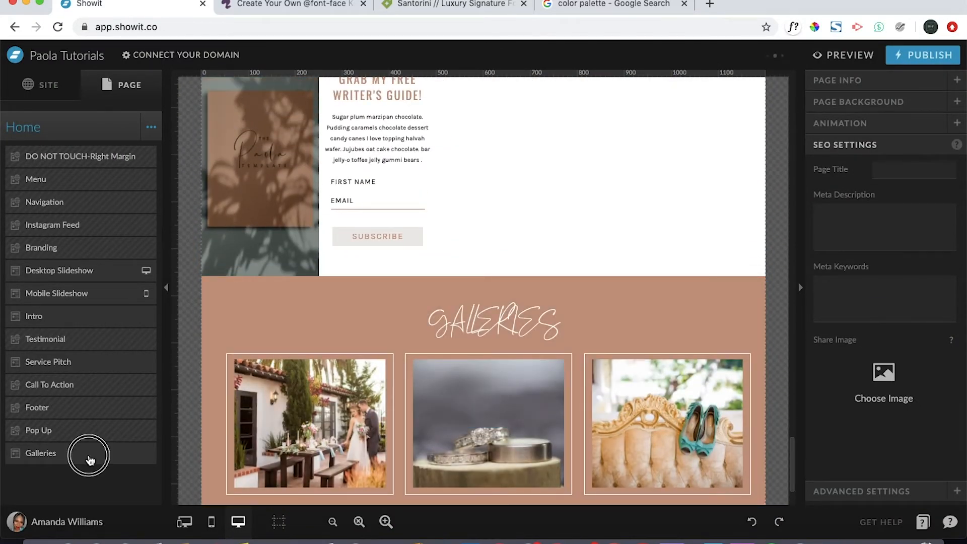
{"action": "left_click_drag", "start_coordinate": [90, 460], "coordinate": [87, 333]}
{"action": "scroll", "coordinate": [599, 355], "scroll_direction": "up", "scroll_amount": 20}
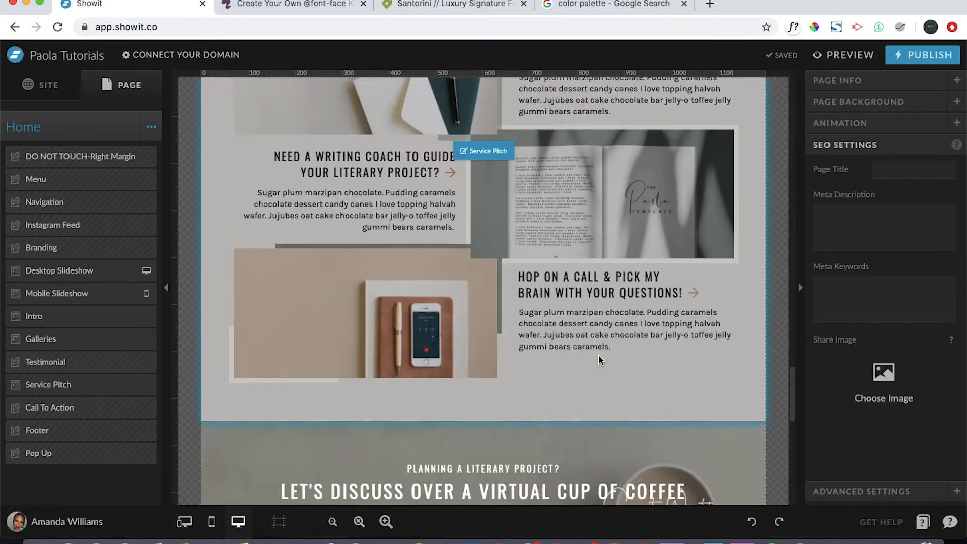
{"action": "scroll", "coordinate": [598, 356], "scroll_direction": "up", "scroll_amount": 12}
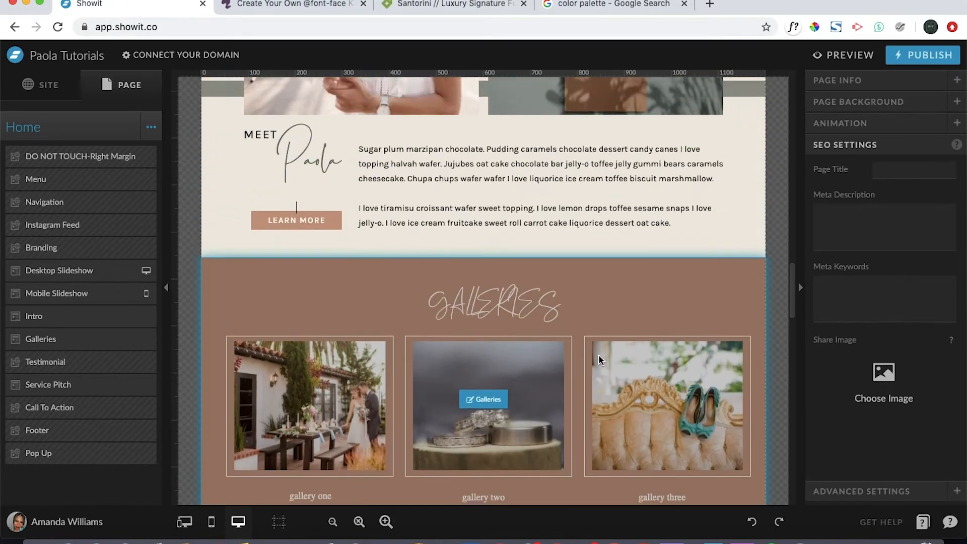
- Set the letter case of the Galleries canvas heading to lowercase
{"action": "scroll", "coordinate": [600, 358], "scroll_direction": "down", "scroll_amount": 2}
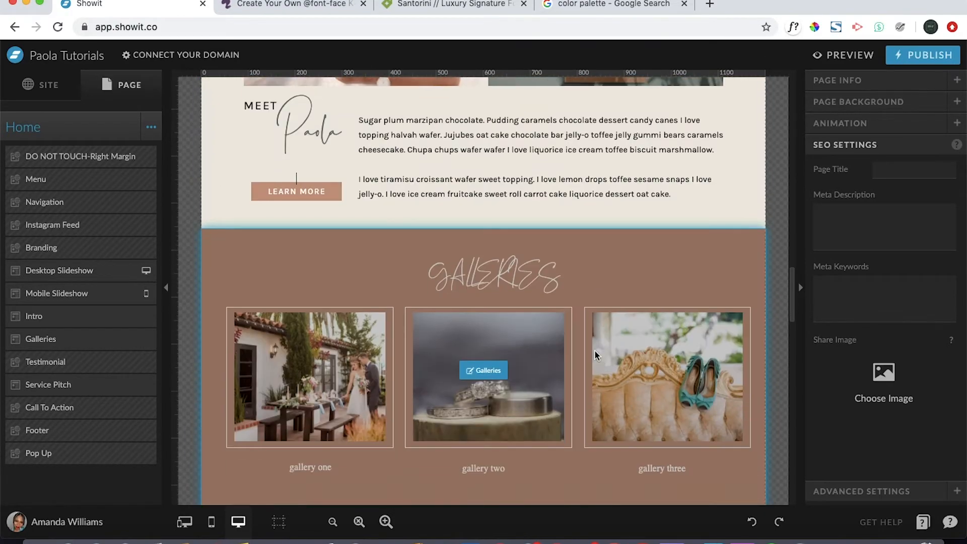
{"action": "left_click", "coordinate": [523, 291]}
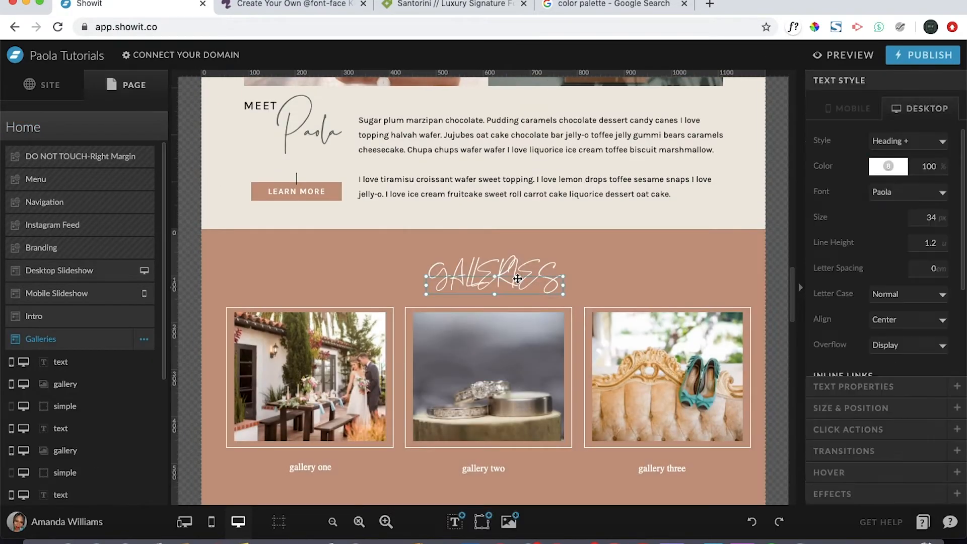
{"action": "left_click", "coordinate": [897, 292]}
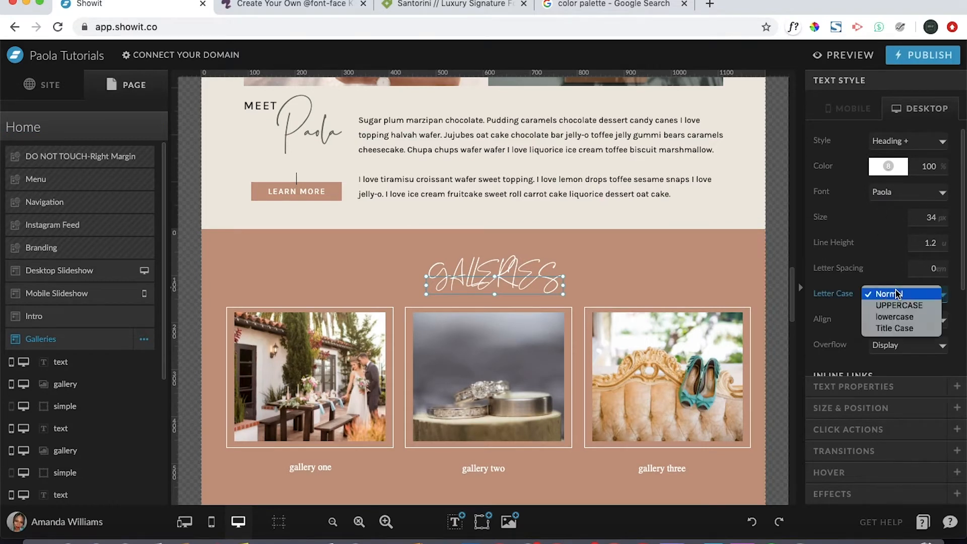
{"action": "left_click", "coordinate": [895, 317]}
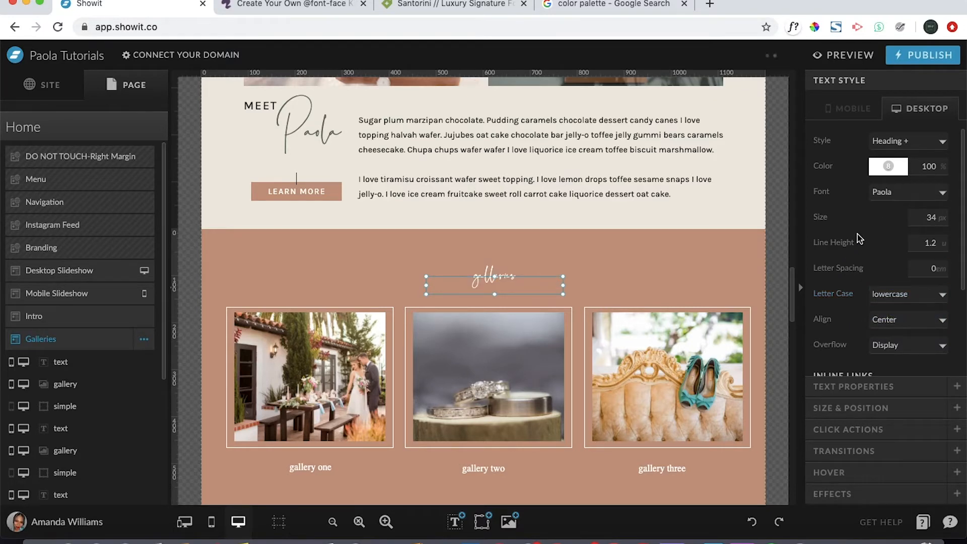
{"action": "left_click", "coordinate": [685, 257]}
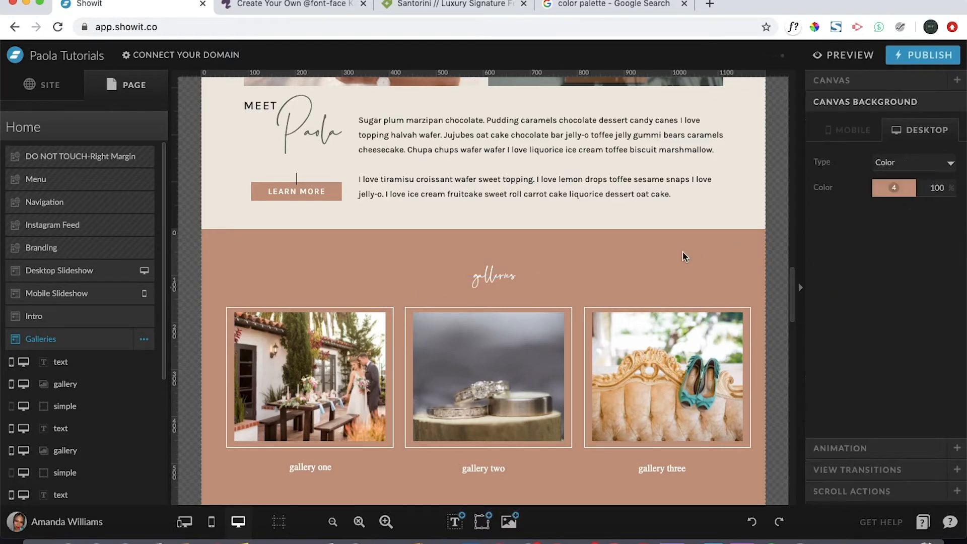
- Restyle the "gallery one" label of the Galleries canvas with the Oswald Normal font and uppercase letters
{"action": "right_click", "coordinate": [316, 462]}
{"action": "right_click", "coordinate": [916, 191]}
{"action": "left_click", "coordinate": [913, 193]}
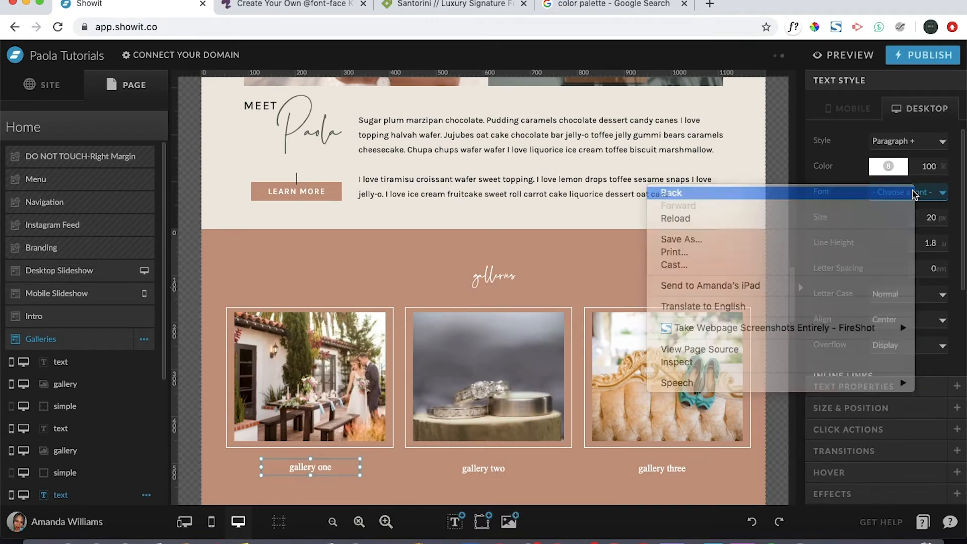
{"action": "left_click", "coordinate": [531, 182]}
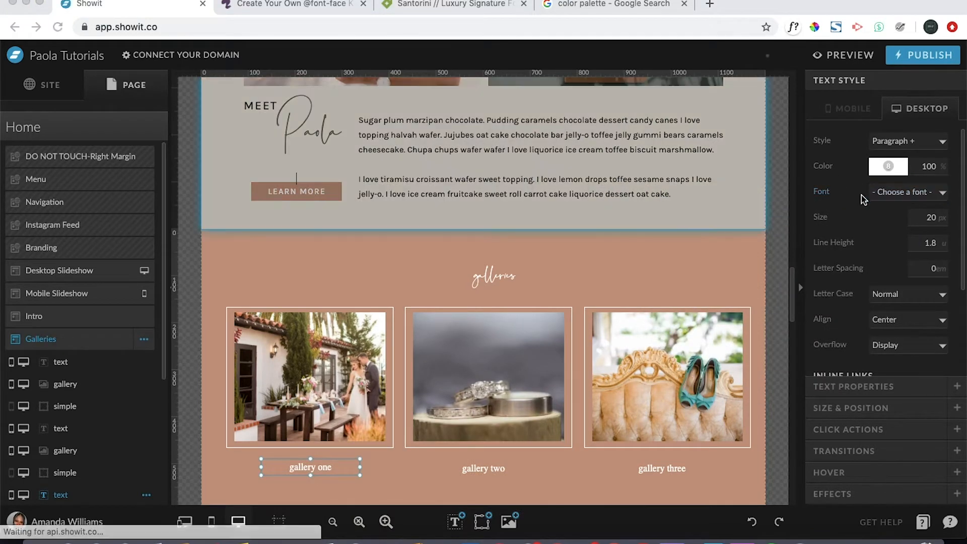
{"action": "left_click", "coordinate": [897, 195]}
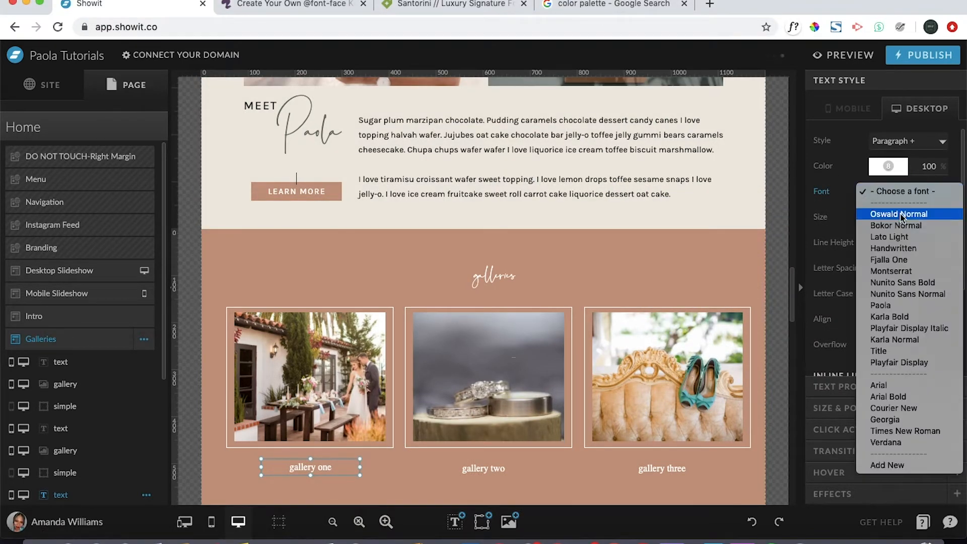
{"action": "left_click", "coordinate": [901, 214]}
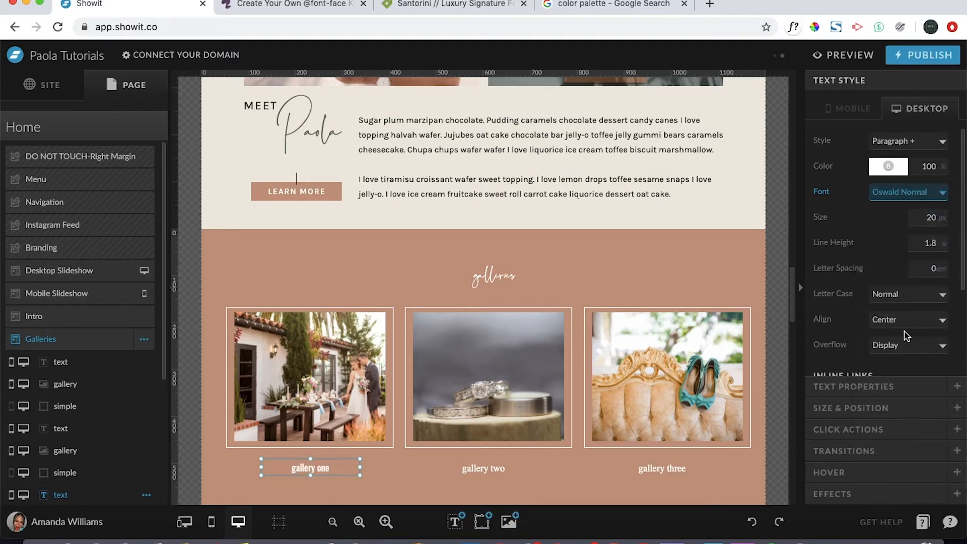
{"action": "left_click", "coordinate": [900, 299]}
{"action": "left_click", "coordinate": [901, 309]}
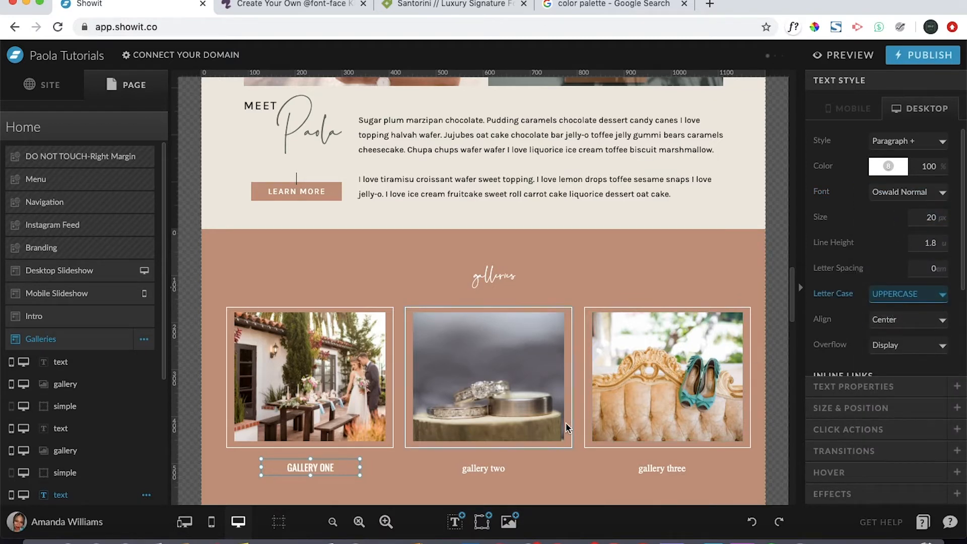
- Set the "gallery two" label to the Oswald Normal font and uppercase letter case
{"action": "left_click", "coordinate": [481, 470]}
{"action": "right_click", "coordinate": [921, 194]}
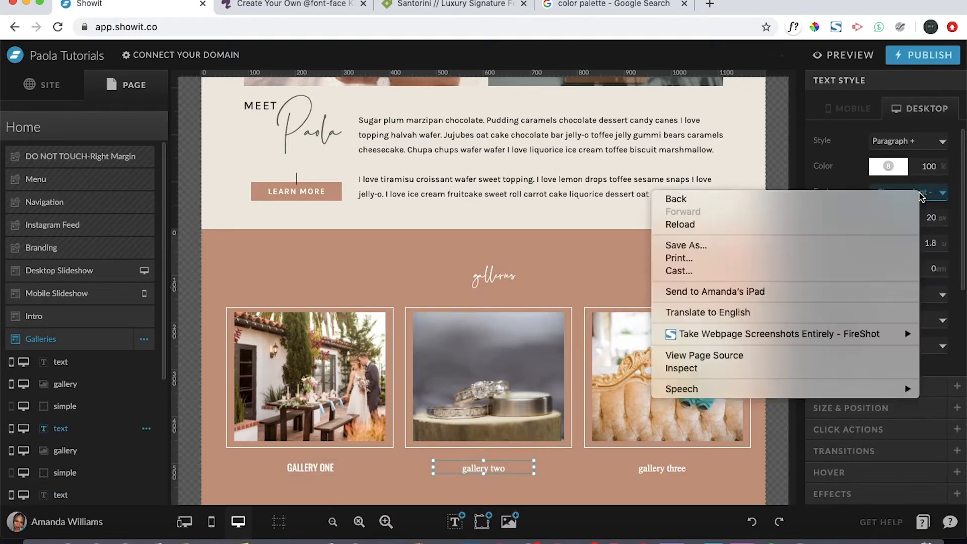
{"action": "left_click", "coordinate": [932, 193]}
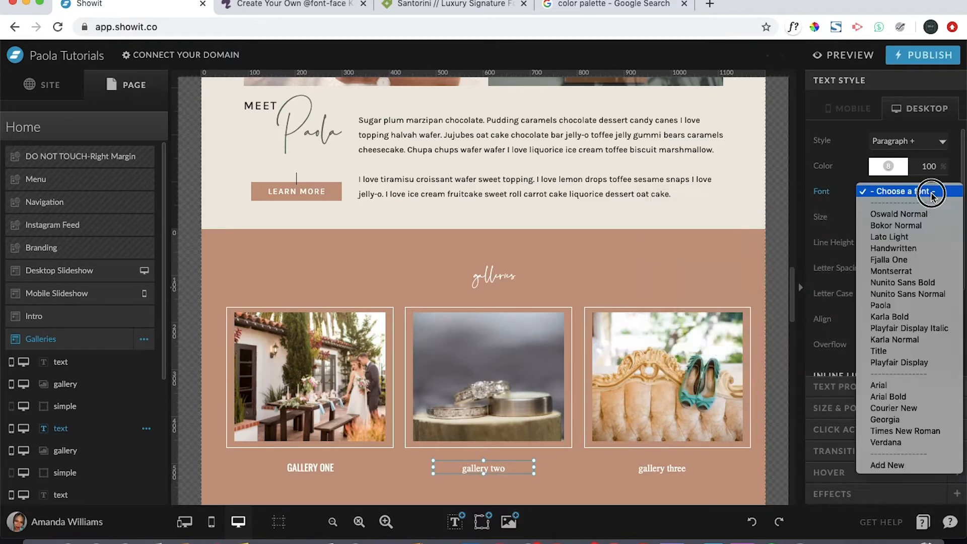
{"action": "left_click", "coordinate": [914, 213]}
{"action": "left_click", "coordinate": [907, 295]}
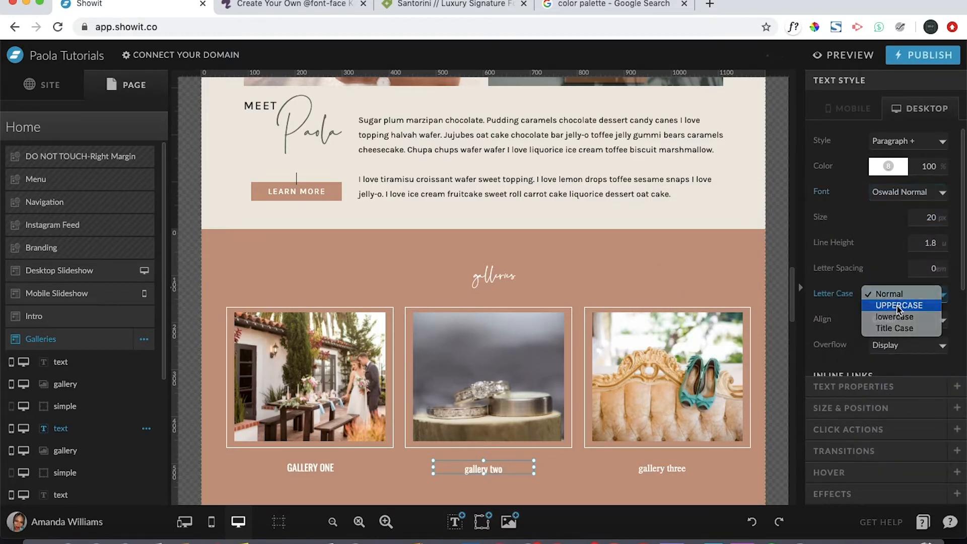
{"action": "left_click", "coordinate": [902, 304]}
- Set the "gallery three" label to uppercase letter case and the Oswald Normal font
{"action": "left_click", "coordinate": [674, 468]}
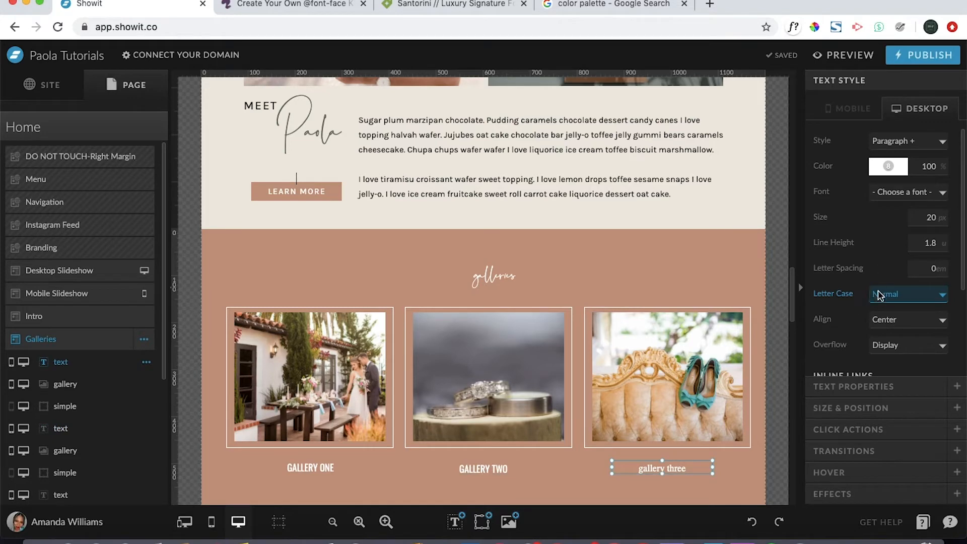
{"action": "right_click", "coordinate": [888, 298]}
{"action": "left_click", "coordinate": [925, 296]}
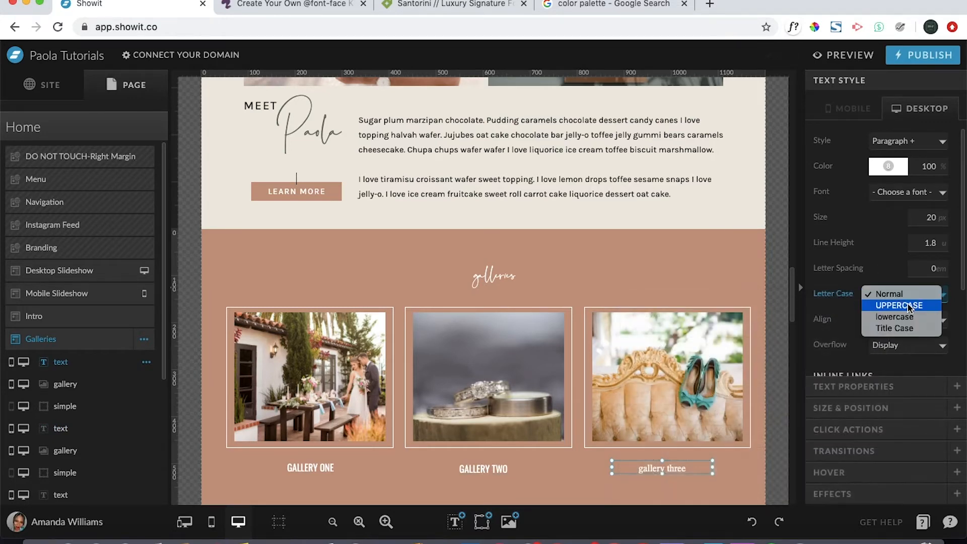
{"action": "left_click", "coordinate": [909, 306]}
{"action": "left_click", "coordinate": [902, 192]}
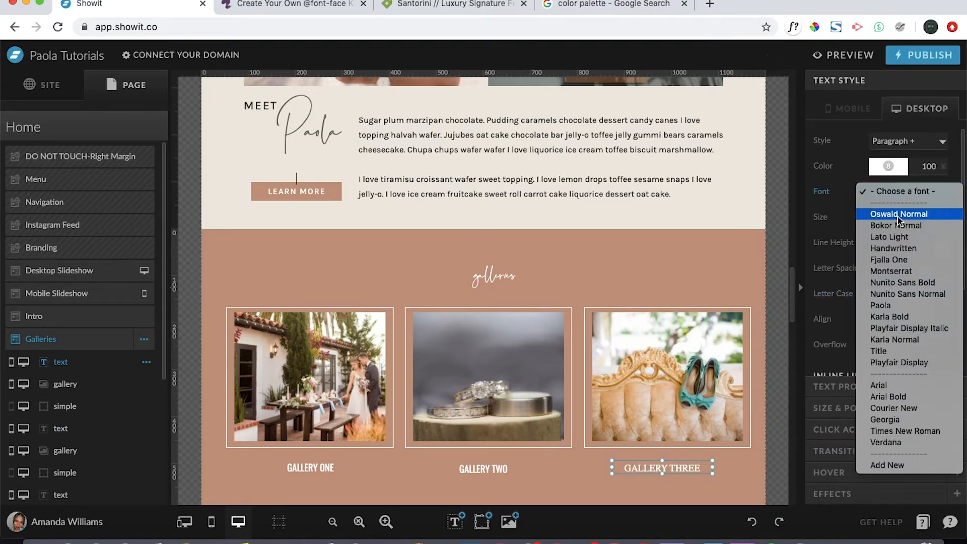
{"action": "left_click", "coordinate": [899, 214]}
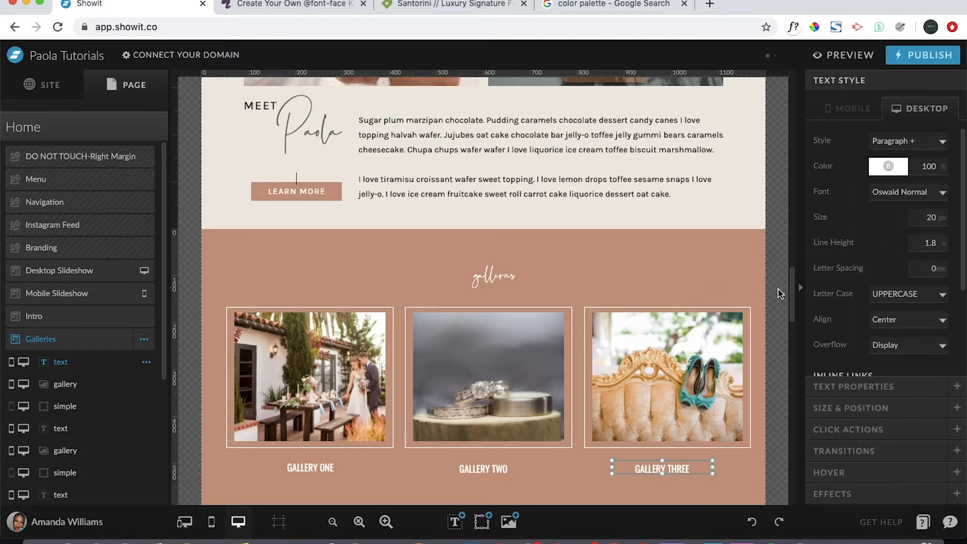
{"action": "left_click", "coordinate": [780, 294]}
- Move the Galleries canvas directly above Branding in the Home page order, and delete it from the page
{"action": "scroll", "coordinate": [781, 290], "scroll_direction": "down", "scroll_amount": 2}
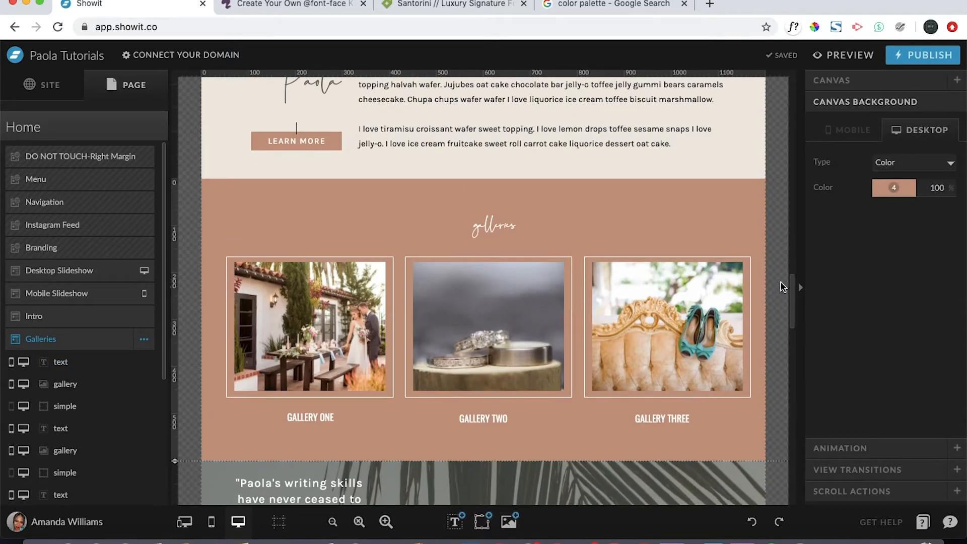
{"action": "scroll", "coordinate": [783, 287], "scroll_direction": "down", "scroll_amount": 1}
{"action": "scroll", "coordinate": [782, 288], "scroll_direction": "up", "scroll_amount": 1}
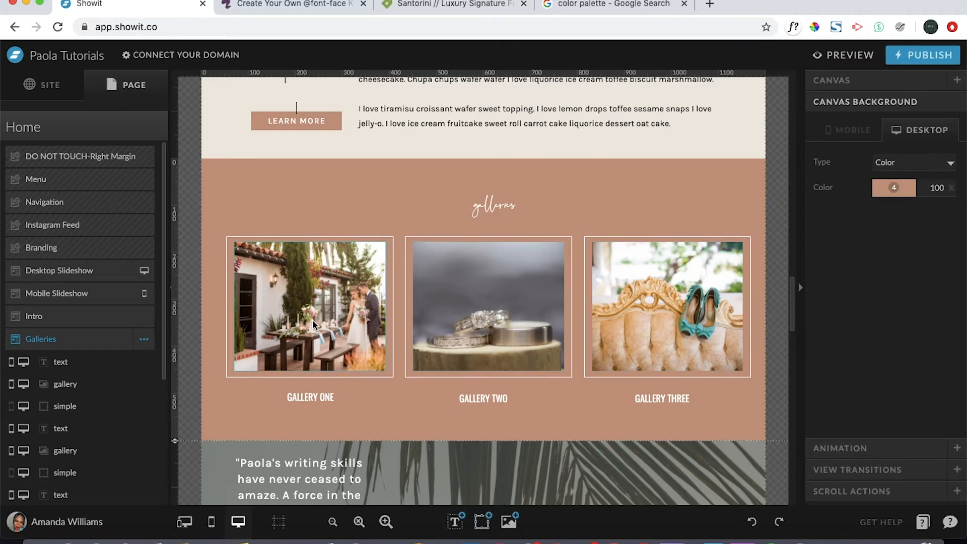
{"action": "left_click", "coordinate": [144, 339]}
{"action": "left_click_drag", "start_coordinate": [71, 347], "coordinate": [71, 254]}
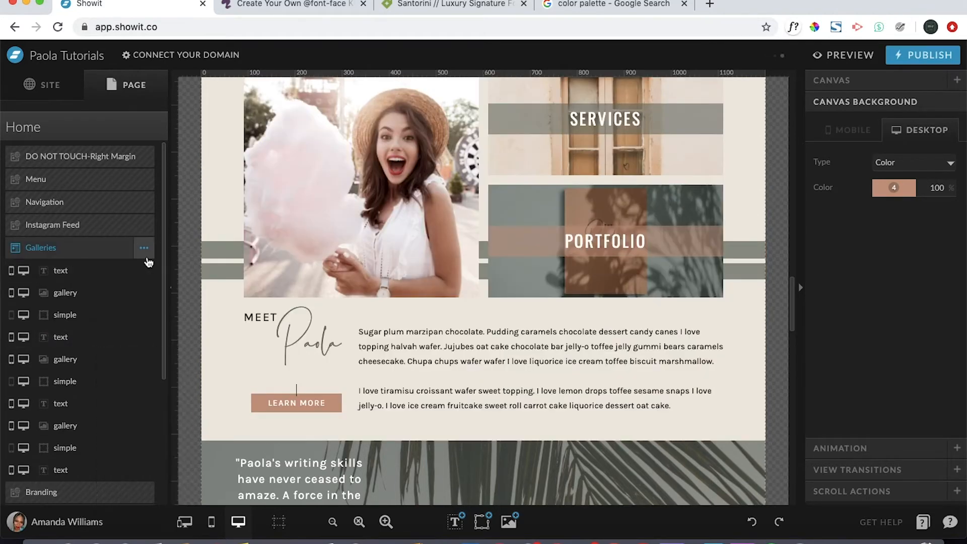
{"action": "left_click", "coordinate": [144, 249]}
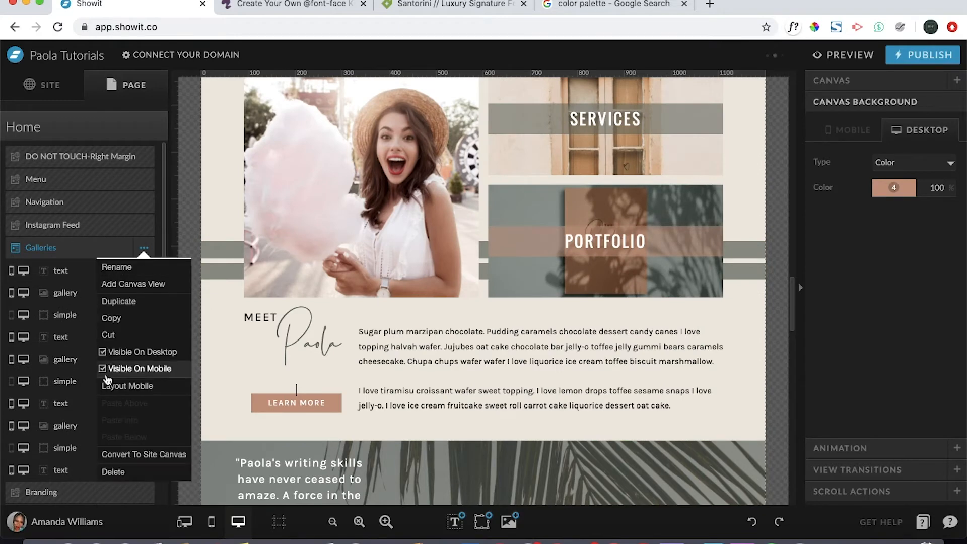
{"action": "left_click", "coordinate": [128, 472]}
- Add a blank canvas to the Home page
{"action": "scroll", "coordinate": [481, 391], "scroll_direction": "up", "scroll_amount": 10}
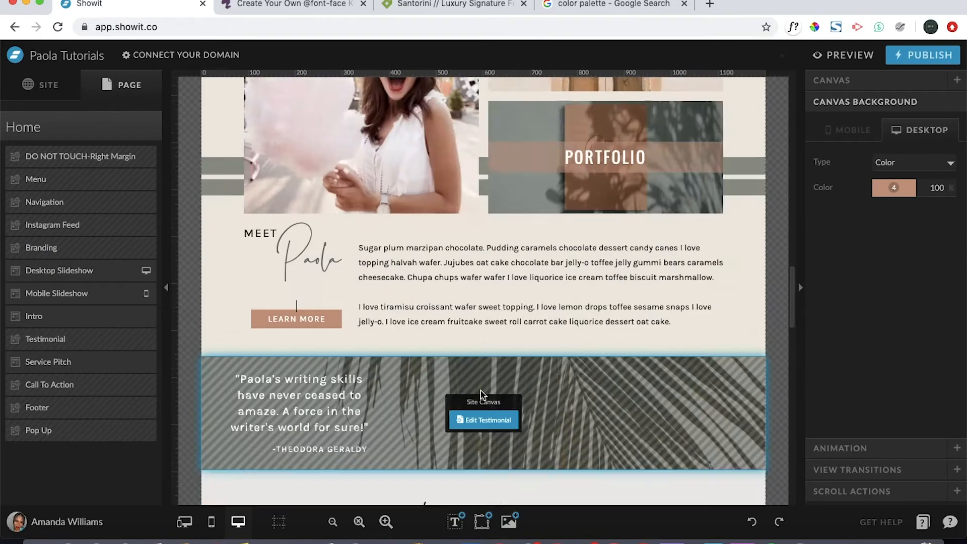
{"action": "scroll", "coordinate": [480, 391], "scroll_direction": "down", "scroll_amount": 10}
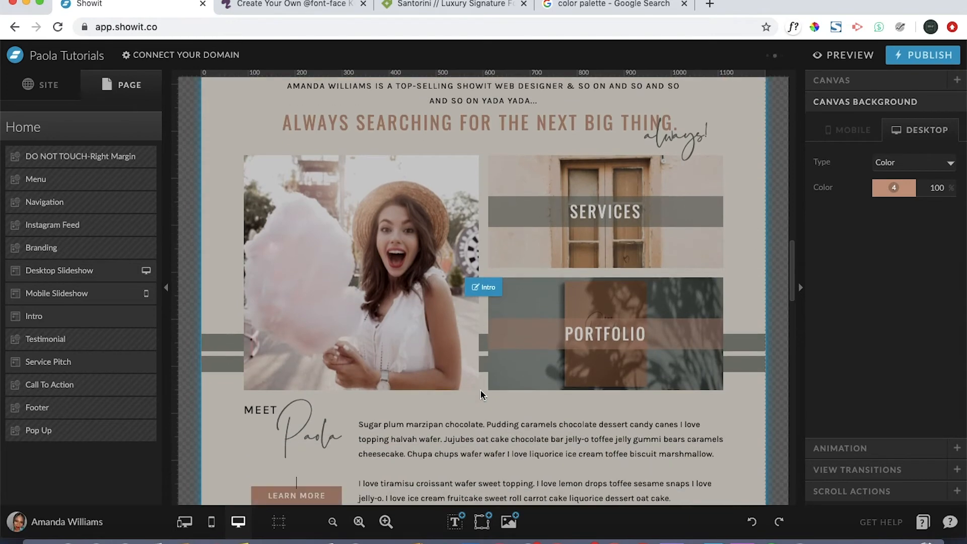
{"action": "scroll", "coordinate": [481, 405], "scroll_direction": "down", "scroll_amount": 5}
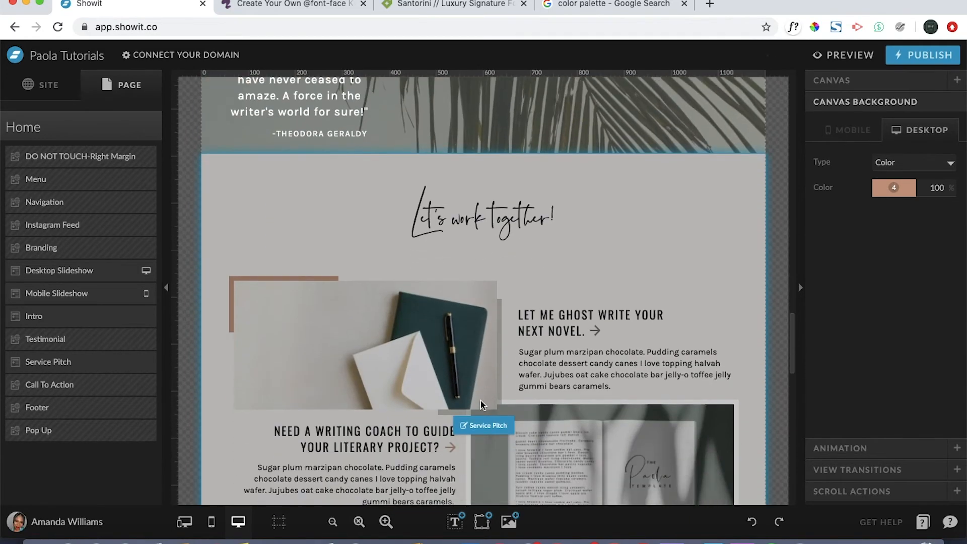
{"action": "scroll", "coordinate": [481, 402], "scroll_direction": "down", "scroll_amount": 1}
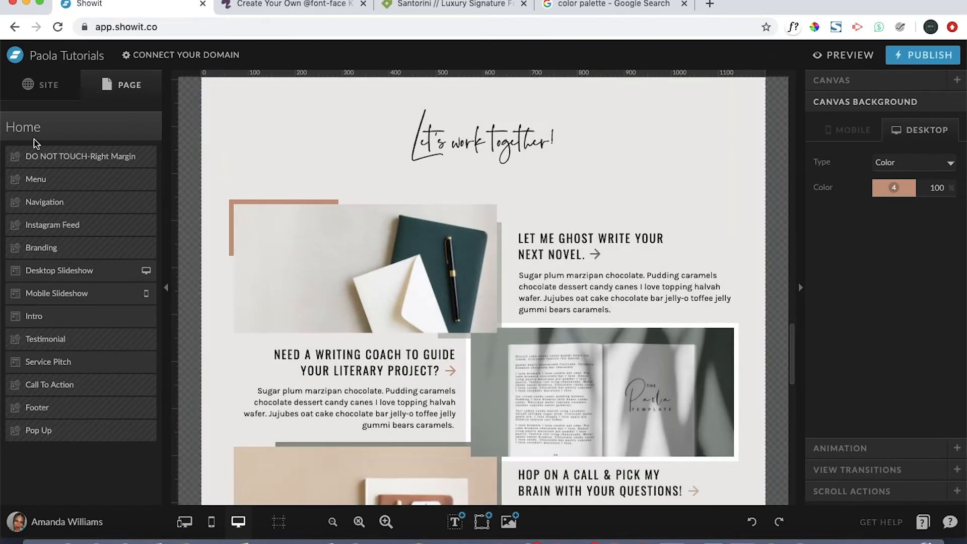
{"action": "left_click", "coordinate": [71, 132]}
{"action": "left_click", "coordinate": [151, 127]}
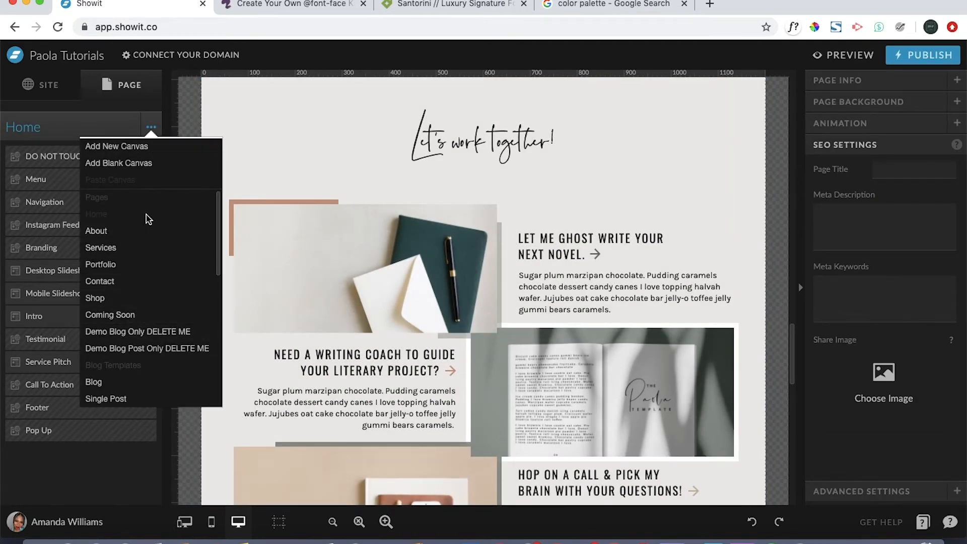
{"action": "left_click", "coordinate": [179, 170]}
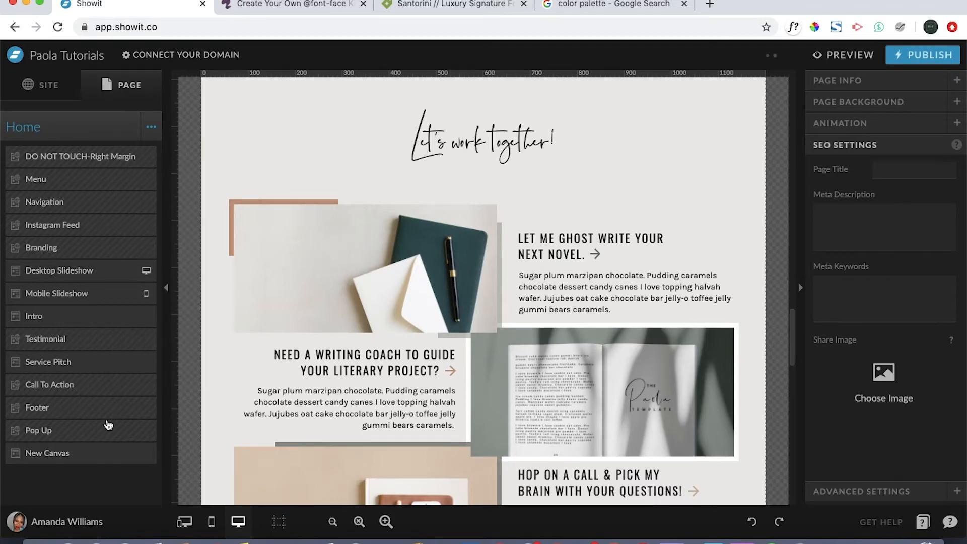
- Rename the new blank canvas as Galleries
{"action": "double_click", "coordinate": [48, 455]}
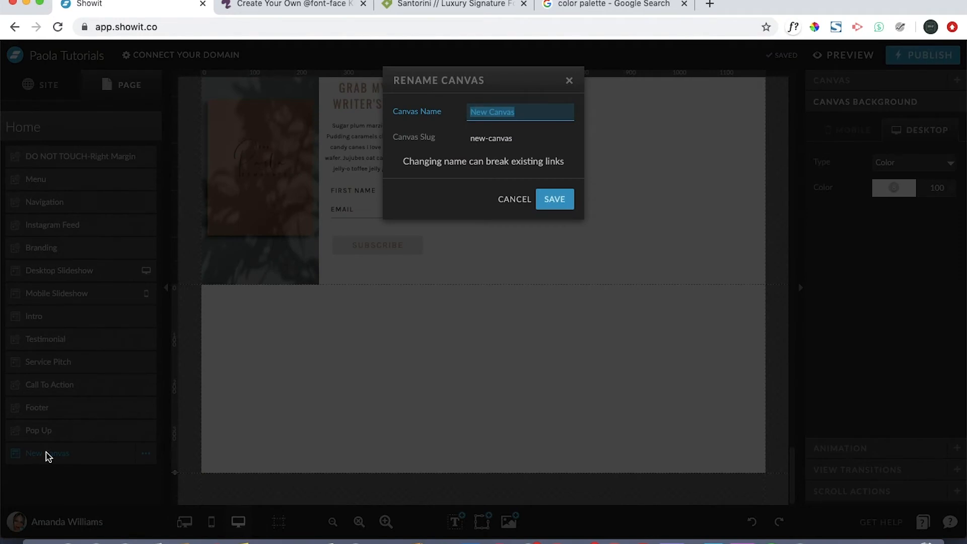
{"action": "key", "text": "BackSpace"}
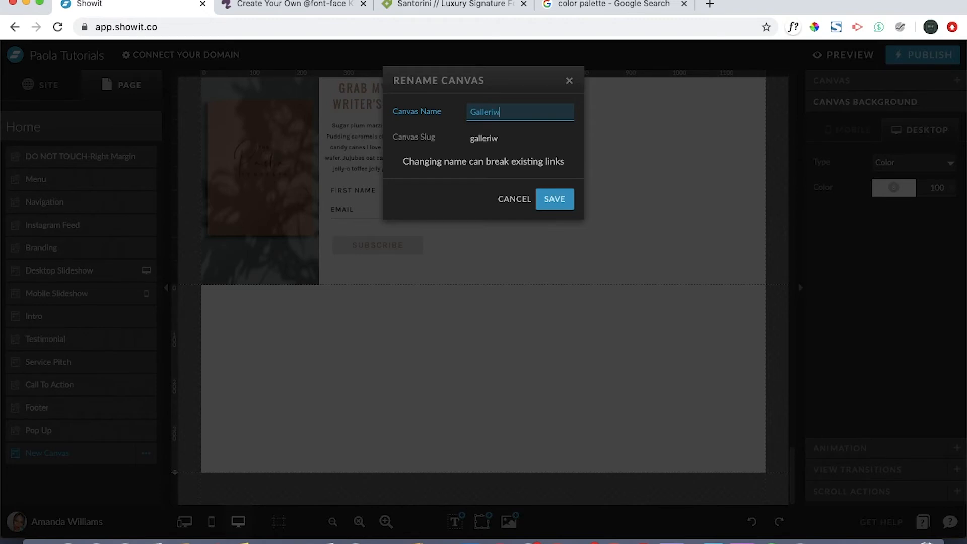
{"action": "key", "text": "Return"}
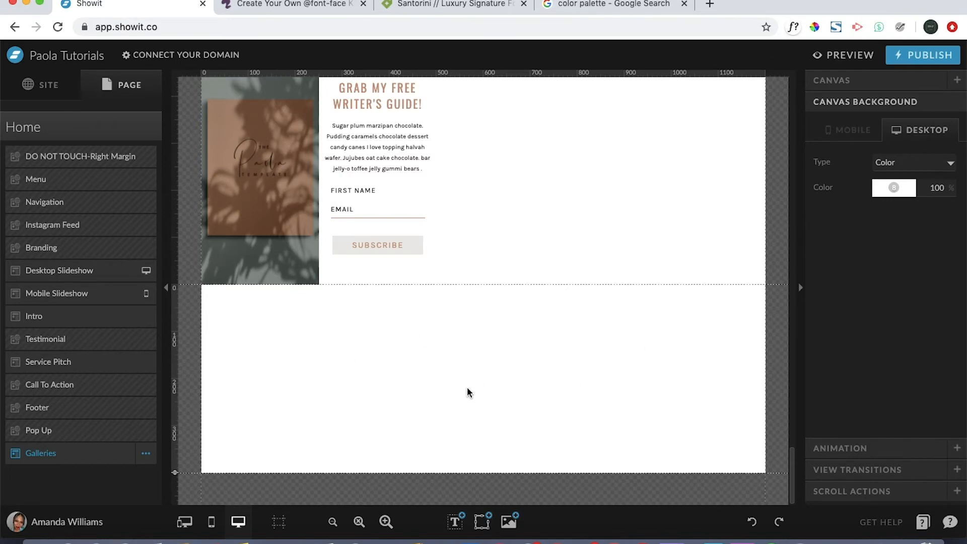
- Move the blank Galleries canvas up the Home page so it sits between Intro and Testimonial
{"action": "left_click_drag", "start_coordinate": [63, 464], "coordinate": [80, 328]}
{"action": "scroll", "coordinate": [458, 315], "scroll_direction": "up", "scroll_amount": 10}
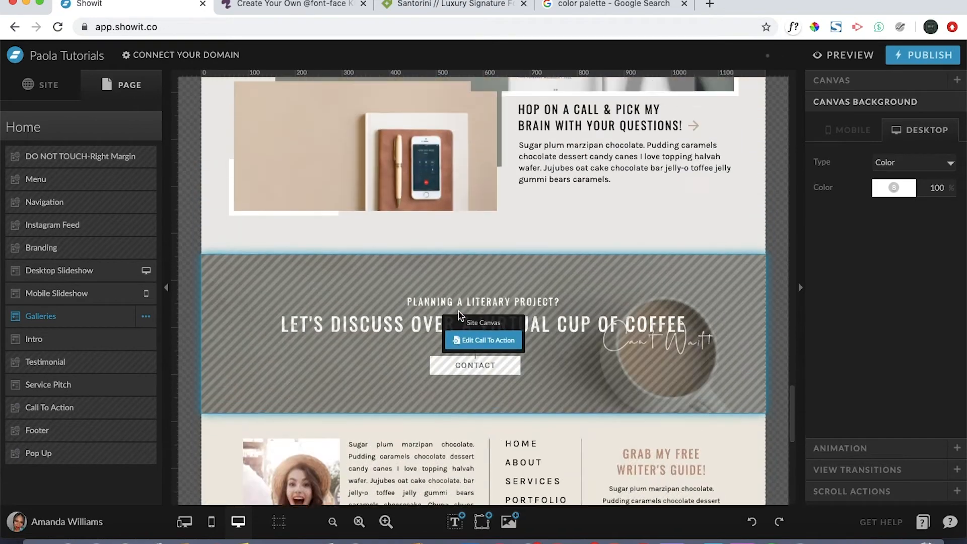
{"action": "scroll", "coordinate": [458, 315], "scroll_direction": "up", "scroll_amount": 7}
{"action": "scroll", "coordinate": [458, 315], "scroll_direction": "down", "scroll_amount": 13}
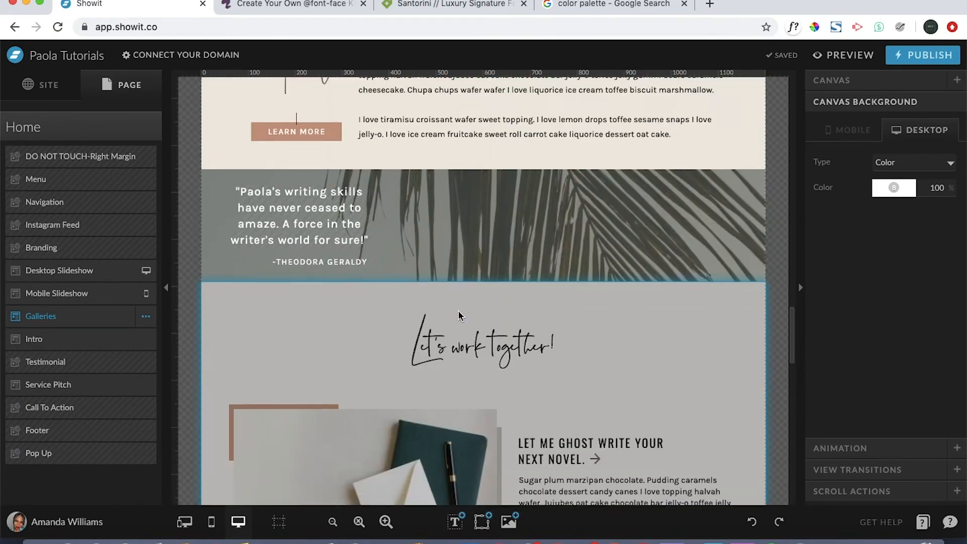
{"action": "scroll", "coordinate": [458, 315], "scroll_direction": "up", "scroll_amount": 15}
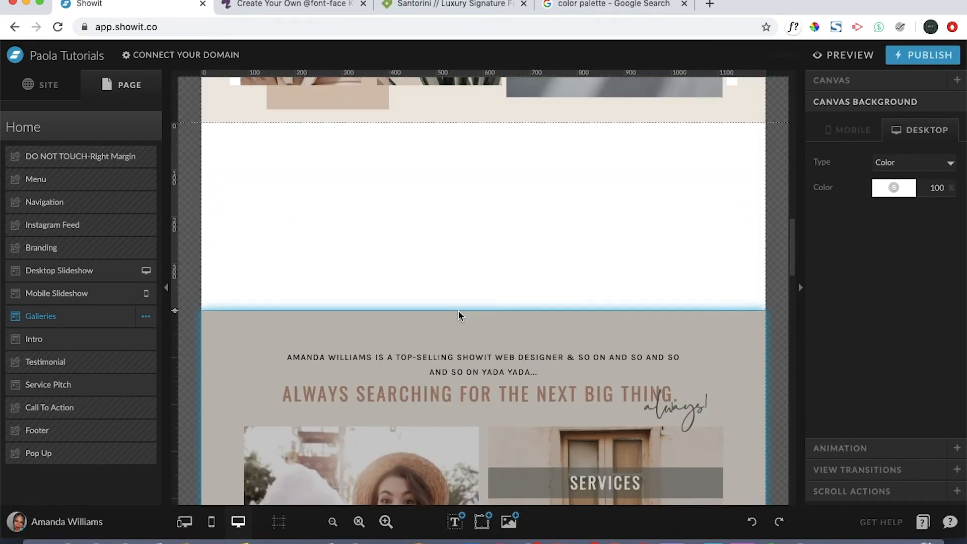
{"action": "left_click_drag", "start_coordinate": [93, 316], "coordinate": [95, 348]}
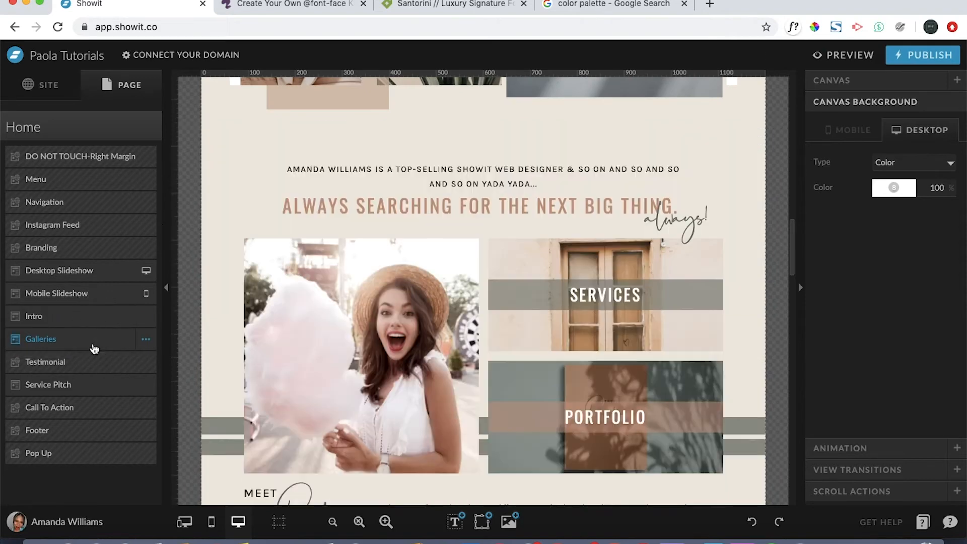
{"action": "scroll", "coordinate": [724, 245], "scroll_direction": "up", "scroll_amount": 2}
{"action": "scroll", "coordinate": [721, 244], "scroll_direction": "down", "scroll_amount": 6}
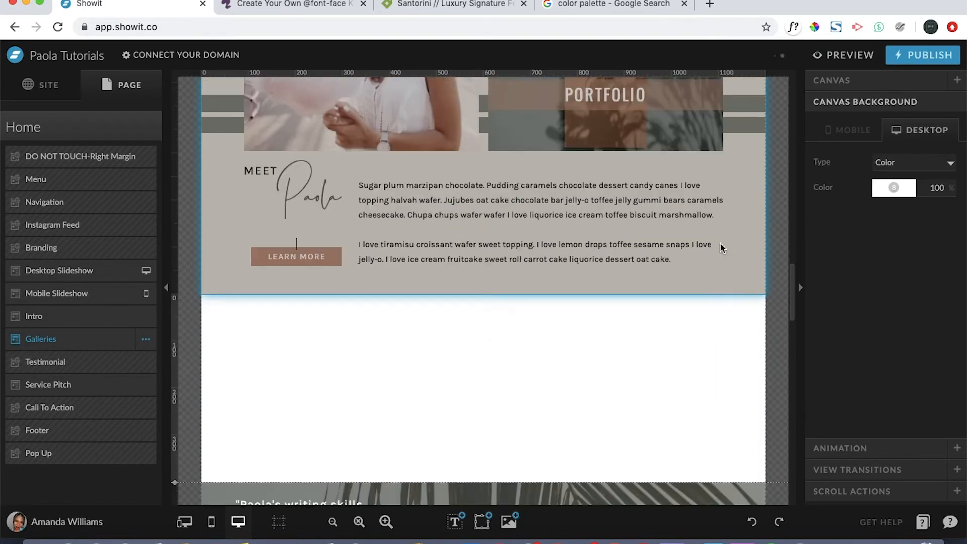
{"action": "scroll", "coordinate": [673, 232], "scroll_direction": "down", "scroll_amount": 1}
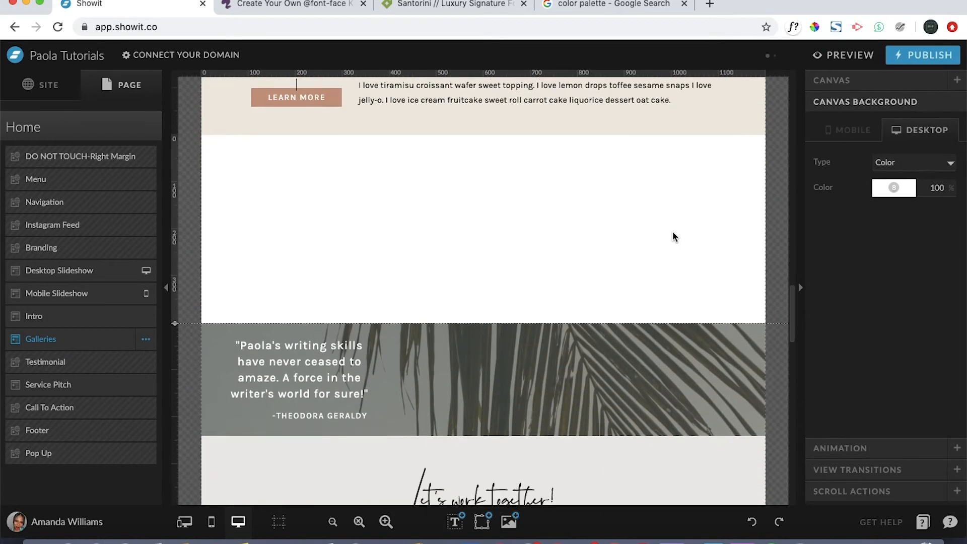
{"action": "scroll", "coordinate": [674, 233], "scroll_direction": "up", "scroll_amount": 1}
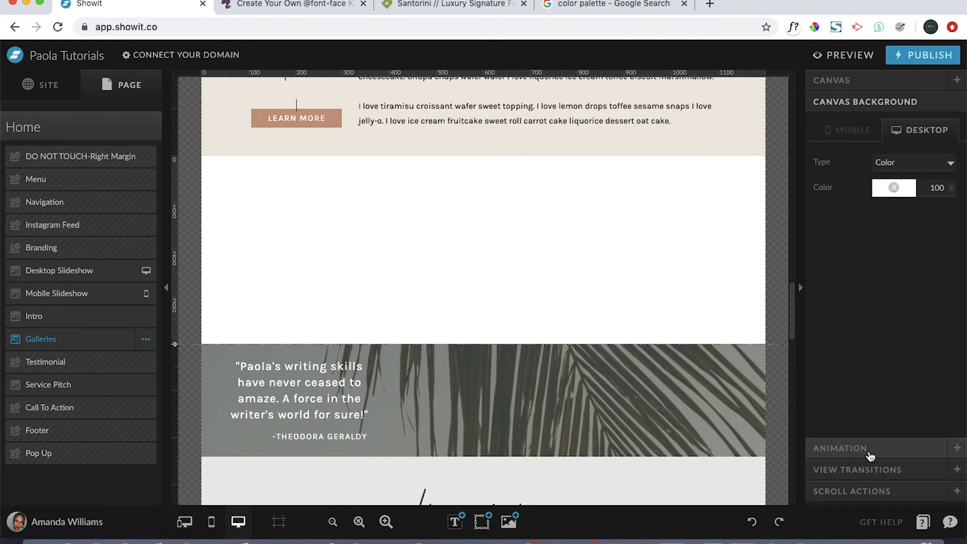
- Open the Showit Help Center and look through its article collections
{"action": "left_click", "coordinate": [923, 522]}
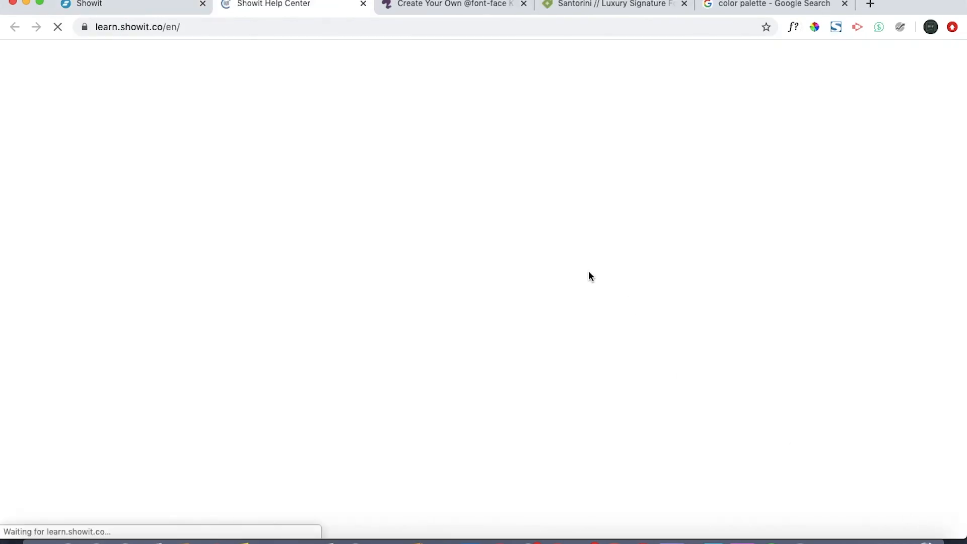
{"action": "scroll", "coordinate": [629, 246], "scroll_direction": "down", "scroll_amount": 5}
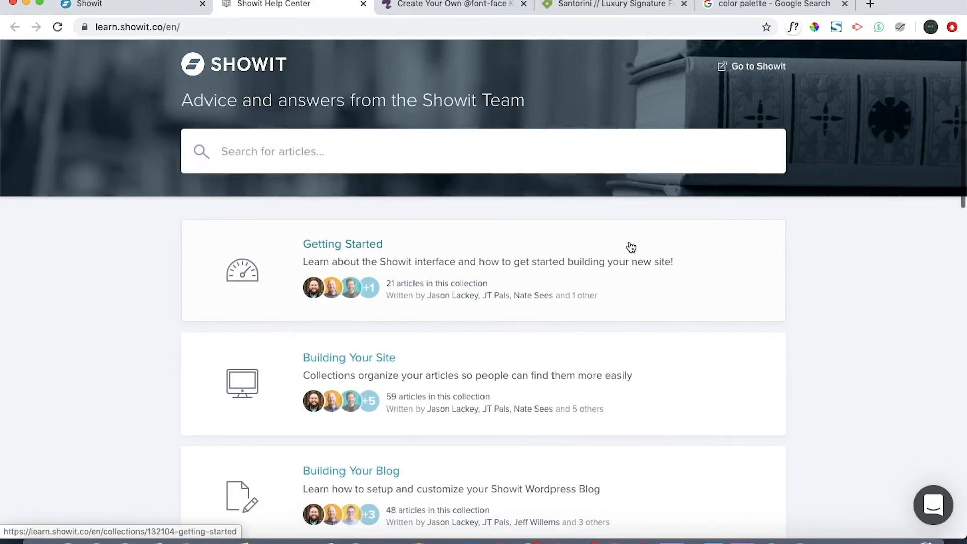
{"action": "scroll", "coordinate": [629, 247], "scroll_direction": "down", "scroll_amount": 3}
{"action": "scroll", "coordinate": [629, 244], "scroll_direction": "up", "scroll_amount": 7}
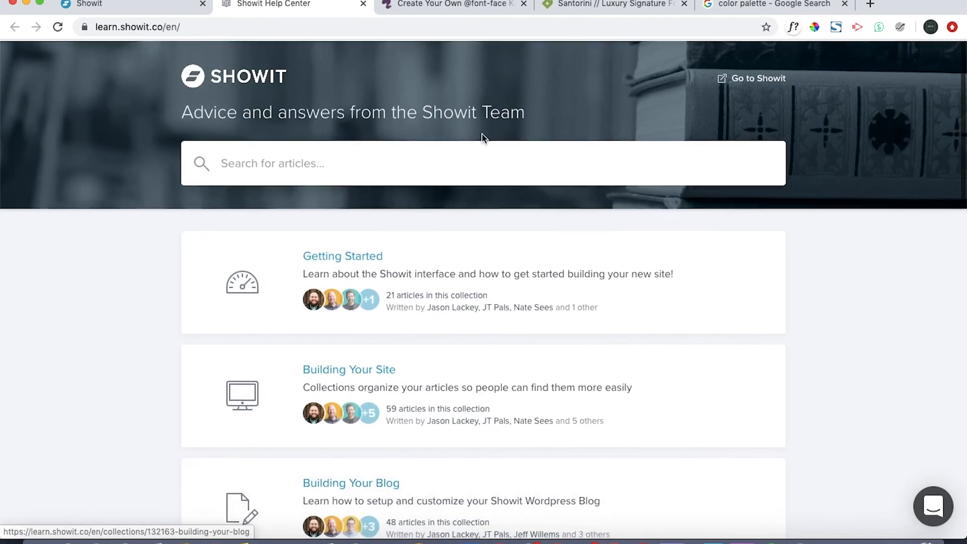
- Search the Help Center articles for "add galleries"
{"action": "left_click", "coordinate": [459, 155]}
{"action": "type", "text": "add "}
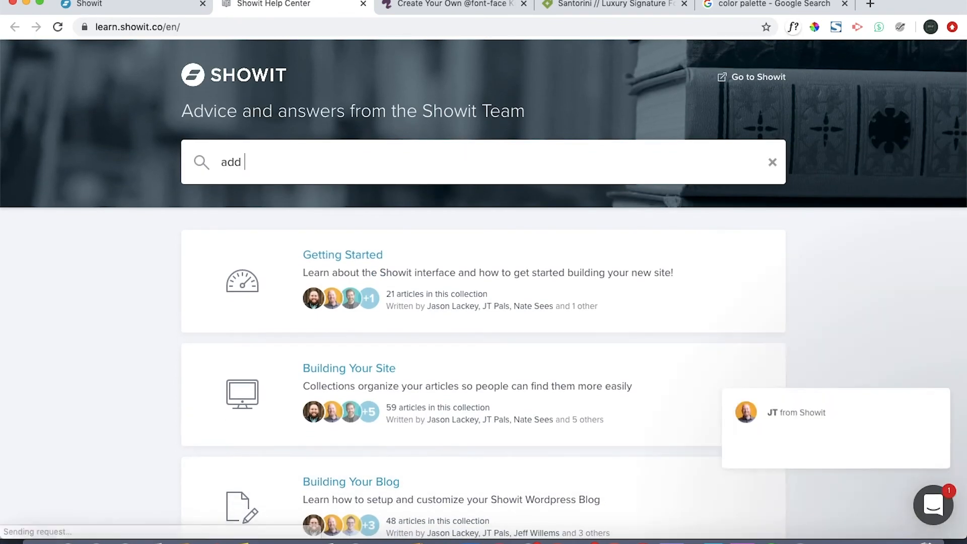
{"action": "type", "text": "galleries"}
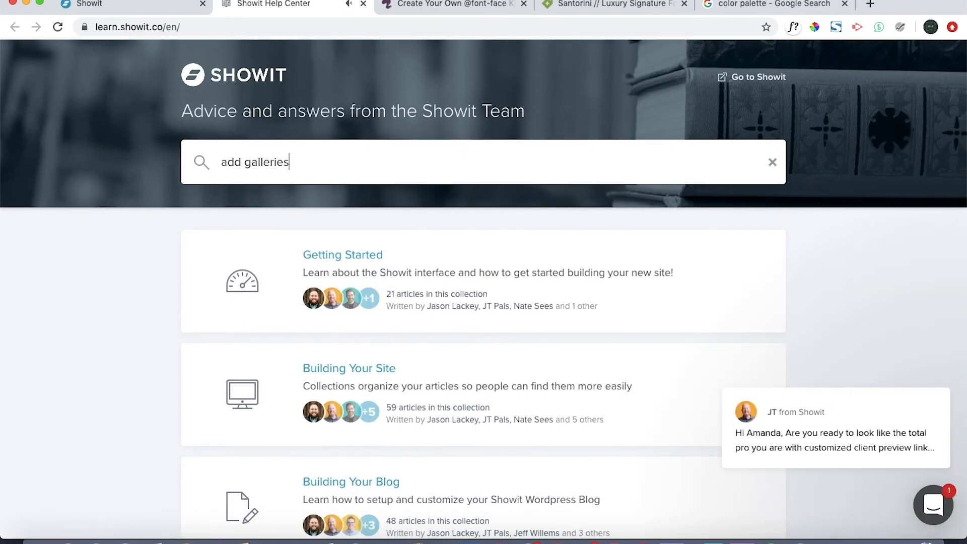
{"action": "key", "text": "Return"}
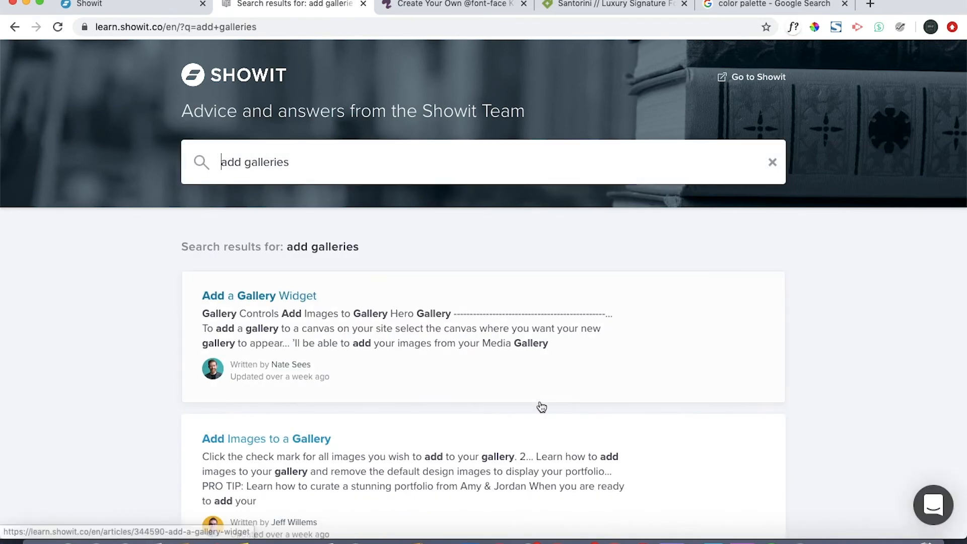
- Look through the article results for "add galleries" for guidance on adding and styling galleries
{"action": "scroll", "coordinate": [540, 406], "scroll_direction": "down", "scroll_amount": 3}
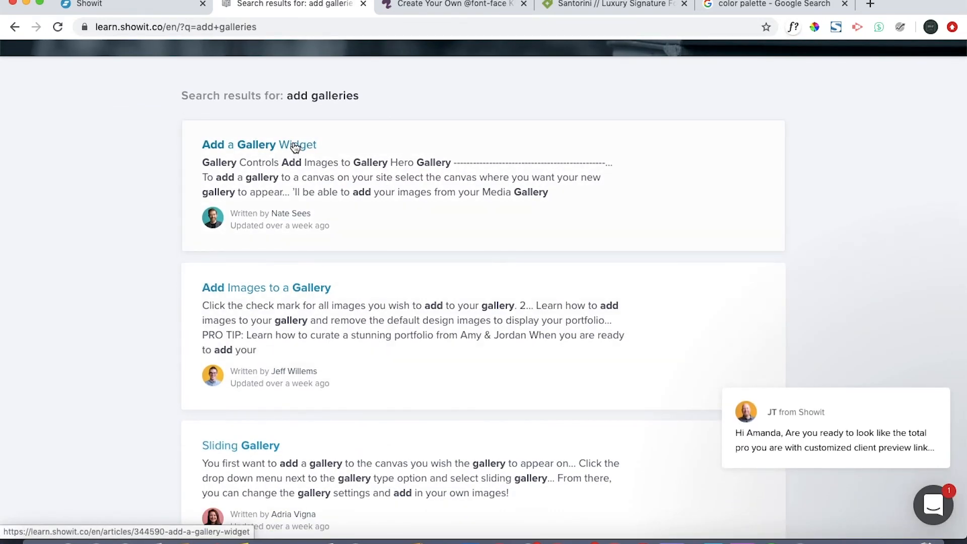
{"action": "scroll", "coordinate": [365, 339], "scroll_direction": "down", "scroll_amount": 3}
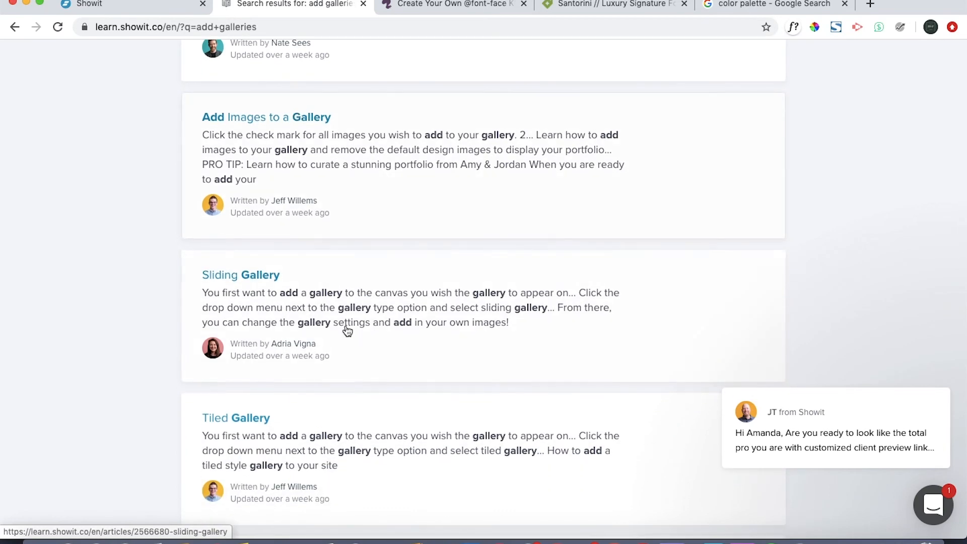
{"action": "scroll", "coordinate": [345, 328], "scroll_direction": "down", "scroll_amount": 3}
{"action": "scroll", "coordinate": [283, 313], "scroll_direction": "down", "scroll_amount": 2}
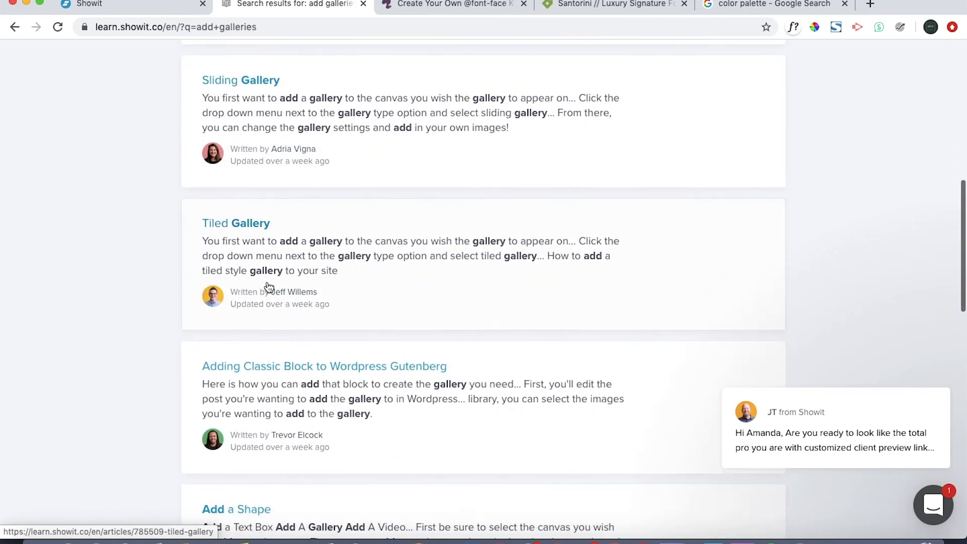
{"action": "scroll", "coordinate": [277, 282], "scroll_direction": "up", "scroll_amount": 3}
{"action": "scroll", "coordinate": [305, 315], "scroll_direction": "up", "scroll_amount": 7}
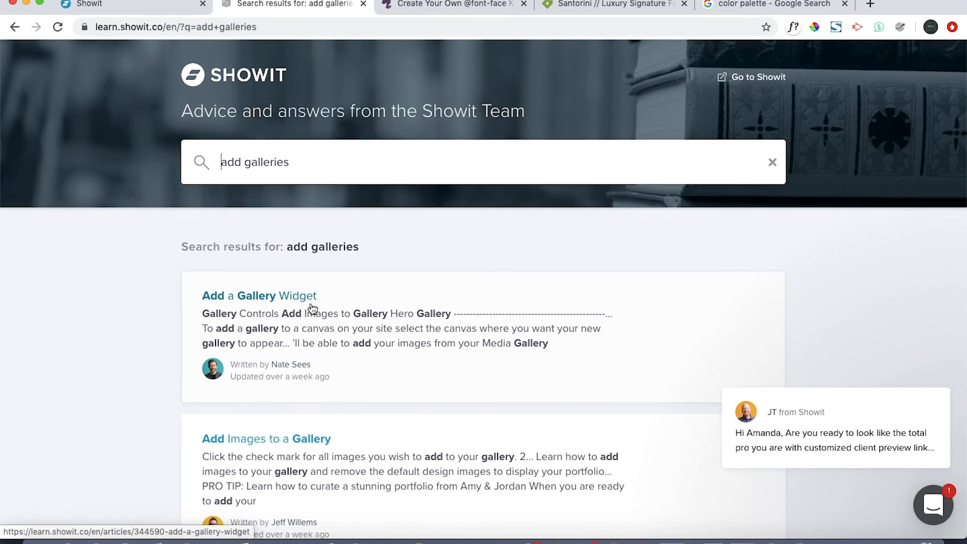
{"action": "scroll", "coordinate": [313, 309], "scroll_direction": "down", "scroll_amount": 1}
{"action": "scroll", "coordinate": [312, 309], "scroll_direction": "up", "scroll_amount": 1}
- Switch back to the Showit editor and delete the blank Galleries canvas from the Home page
{"action": "left_click", "coordinate": [130, 6]}
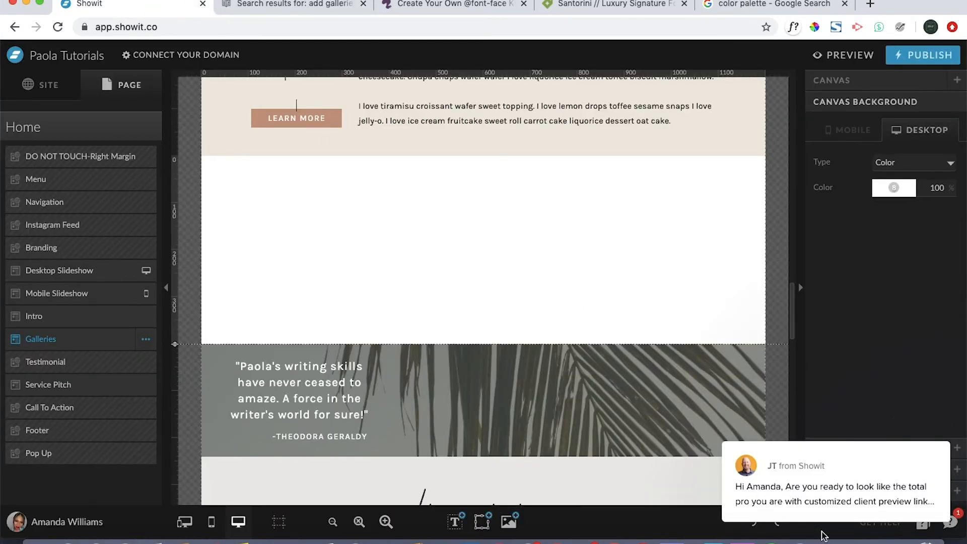
{"action": "left_click", "coordinate": [146, 340]}
{"action": "left_click_drag", "start_coordinate": [81, 341], "coordinate": [85, 264]}
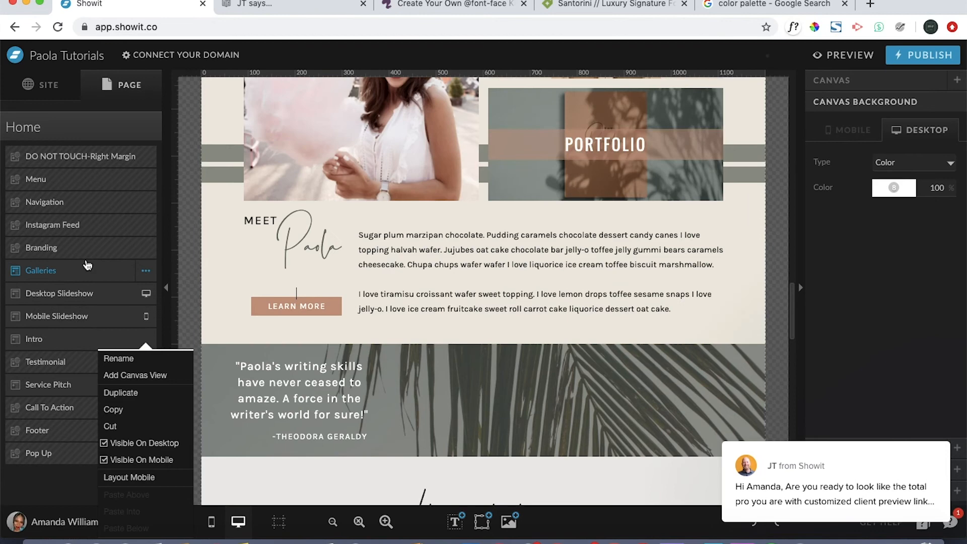
{"action": "double_click", "coordinate": [152, 274]}
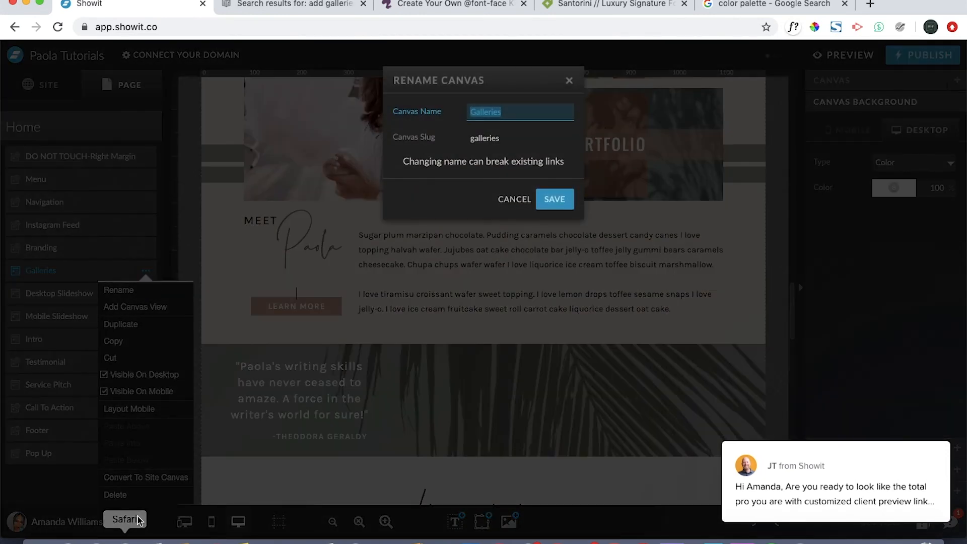
{"action": "left_click", "coordinate": [127, 499]}
{"action": "left_click", "coordinate": [146, 271]}
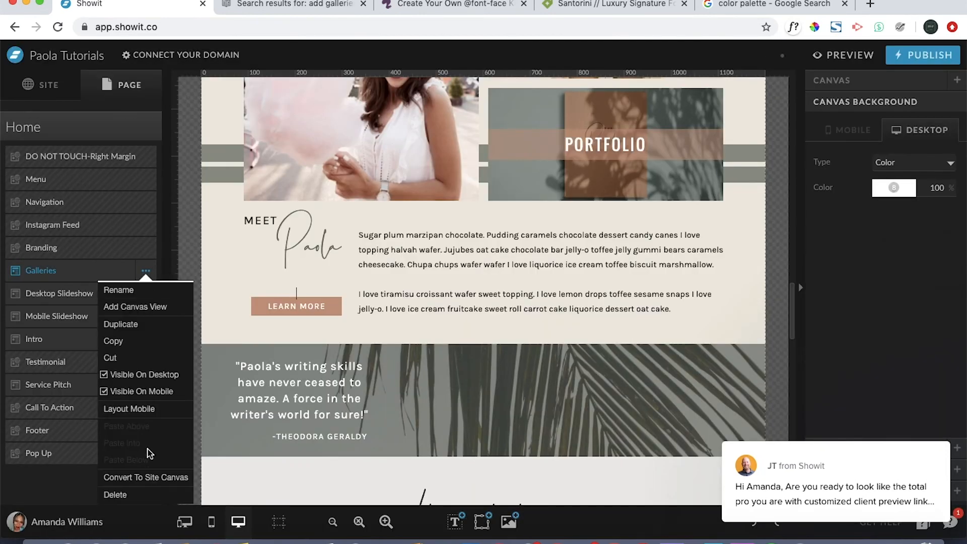
{"action": "left_click", "coordinate": [130, 496]}
{"action": "scroll", "coordinate": [403, 352], "scroll_direction": "up", "scroll_amount": 15}
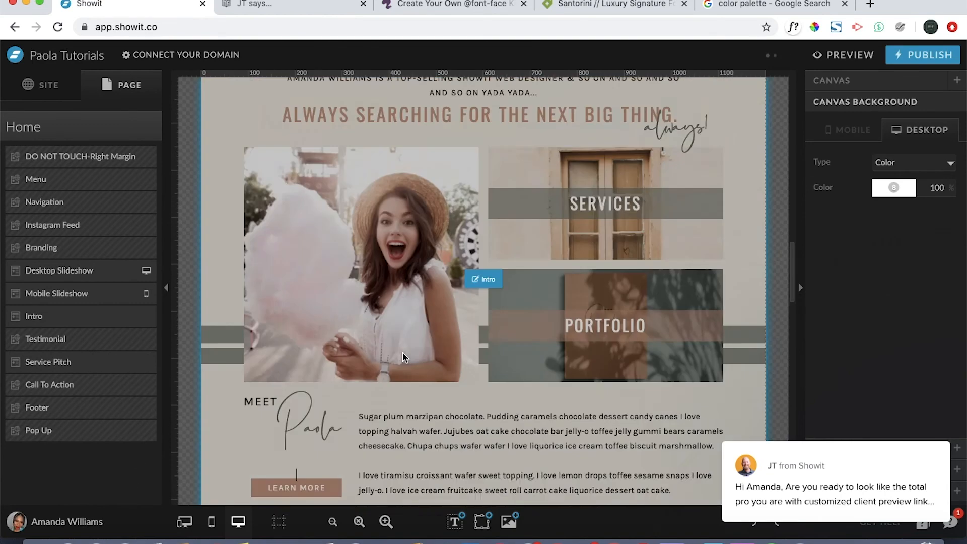
{"action": "scroll", "coordinate": [404, 351], "scroll_direction": "down", "scroll_amount": 7}
{"action": "scroll", "coordinate": [404, 352], "scroll_direction": "up", "scroll_amount": 10}
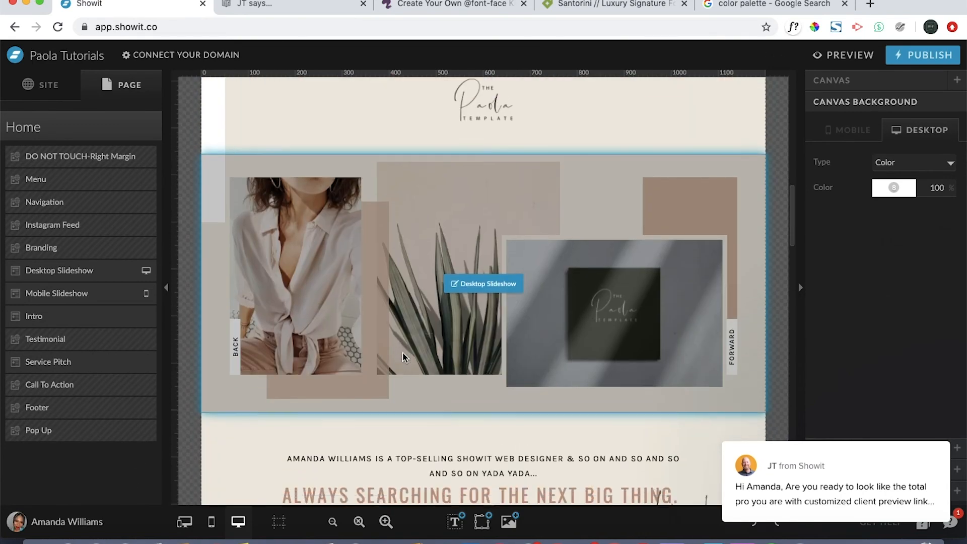
{"action": "scroll", "coordinate": [403, 358], "scroll_direction": "down", "scroll_amount": 1}
{"action": "scroll", "coordinate": [403, 358], "scroll_direction": "up", "scroll_amount": 5}
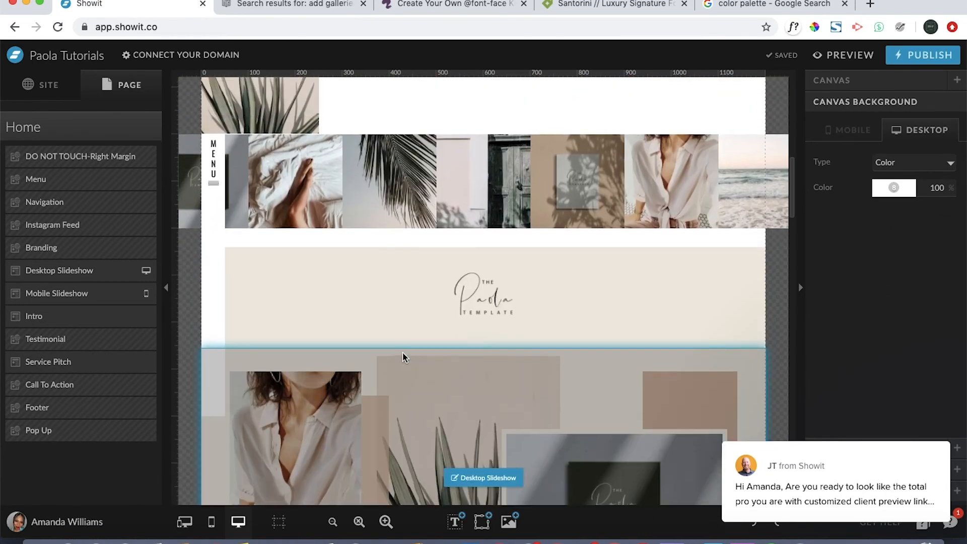
{"action": "scroll", "coordinate": [403, 356], "scroll_direction": "down", "scroll_amount": 1}
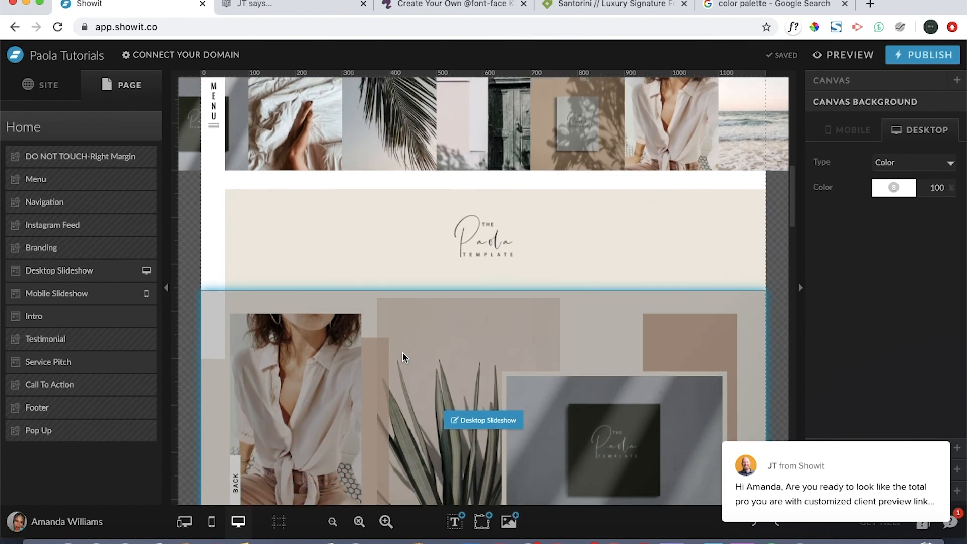